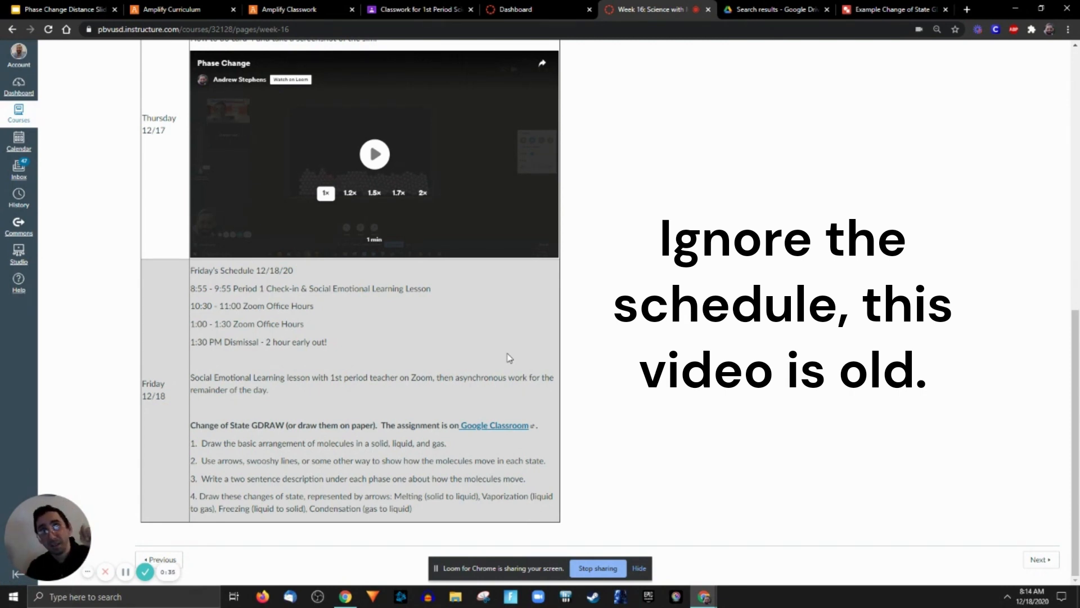
Step: Check where the Change of State GDRAW assignment sits in Google Classroom, and highlight its molecule-arrangement instruction on the Week 16 page
left_click(495, 426)
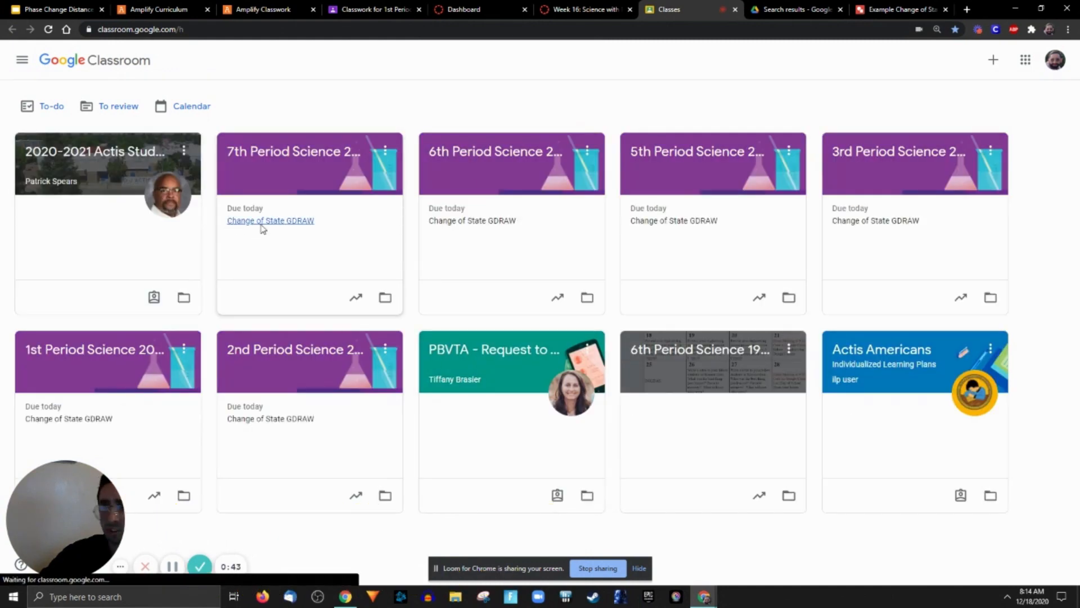
left_click(734, 10)
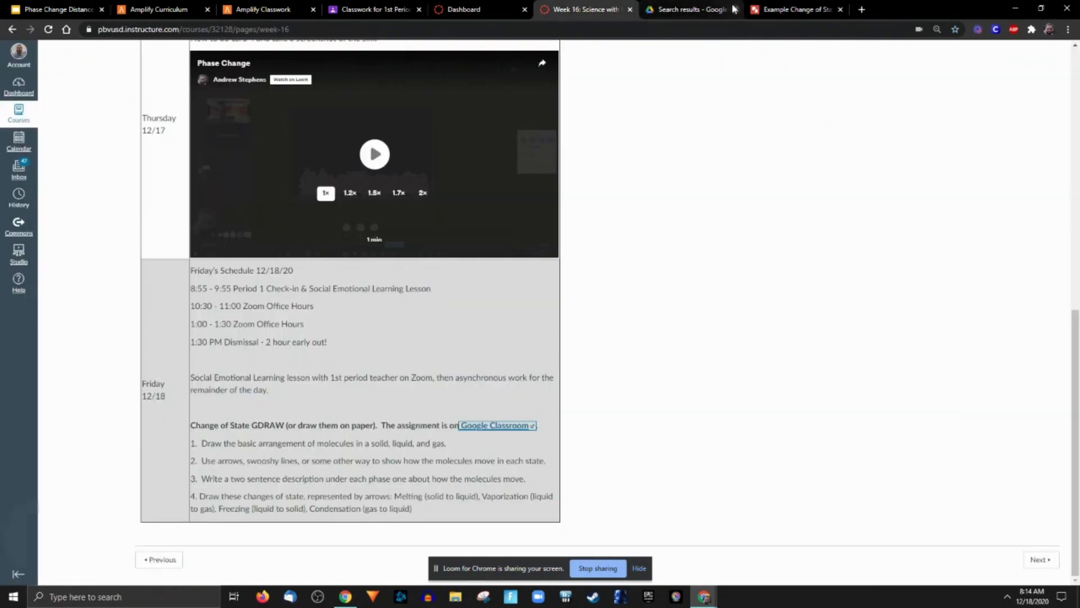
mouse_move(227, 441)
left_mouse_down()
mouse_move(534, 426)
mouse_move(471, 426)
mouse_move(471, 443)
left_mouse_up()
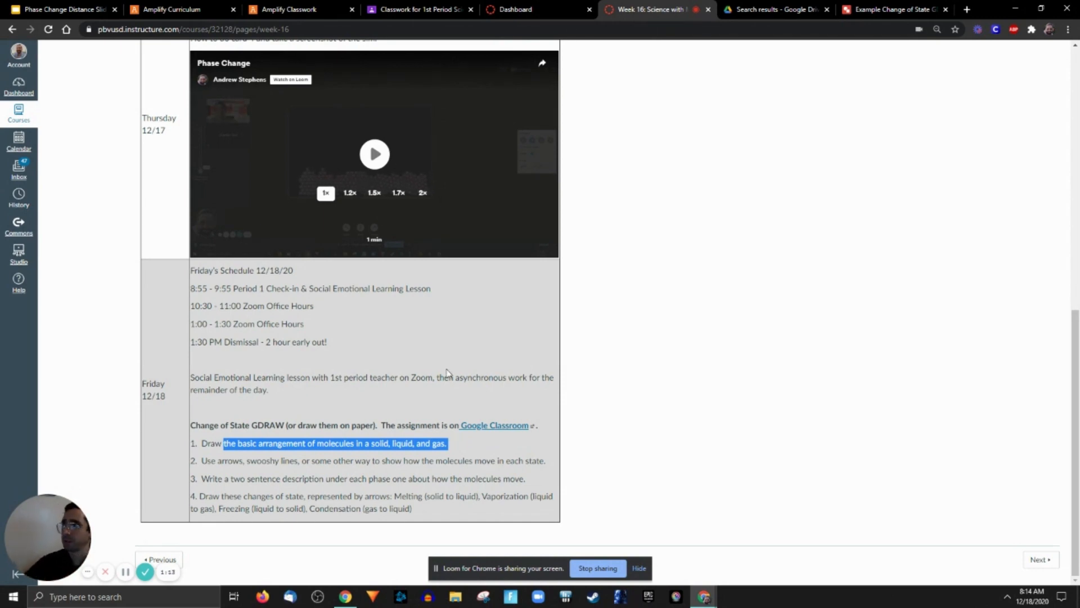
Step: Examine the particle arrangement in the Solid container of the Example Change of State GDRAW drawing
left_click(874, 6)
left_click(294, 321)
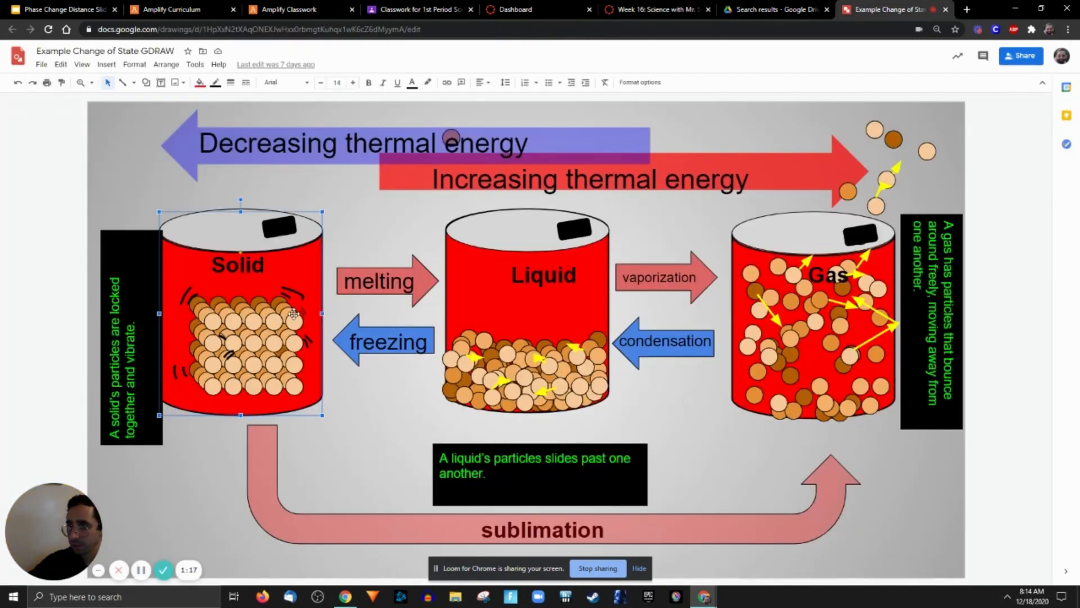
left_click(294, 322)
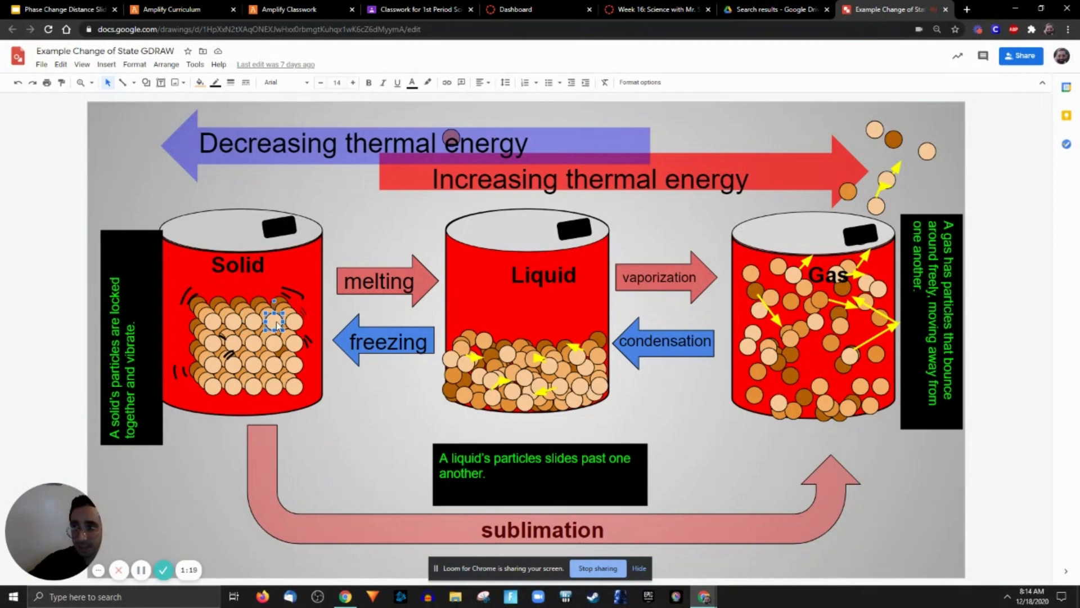
left_click(274, 366)
left_click(275, 384)
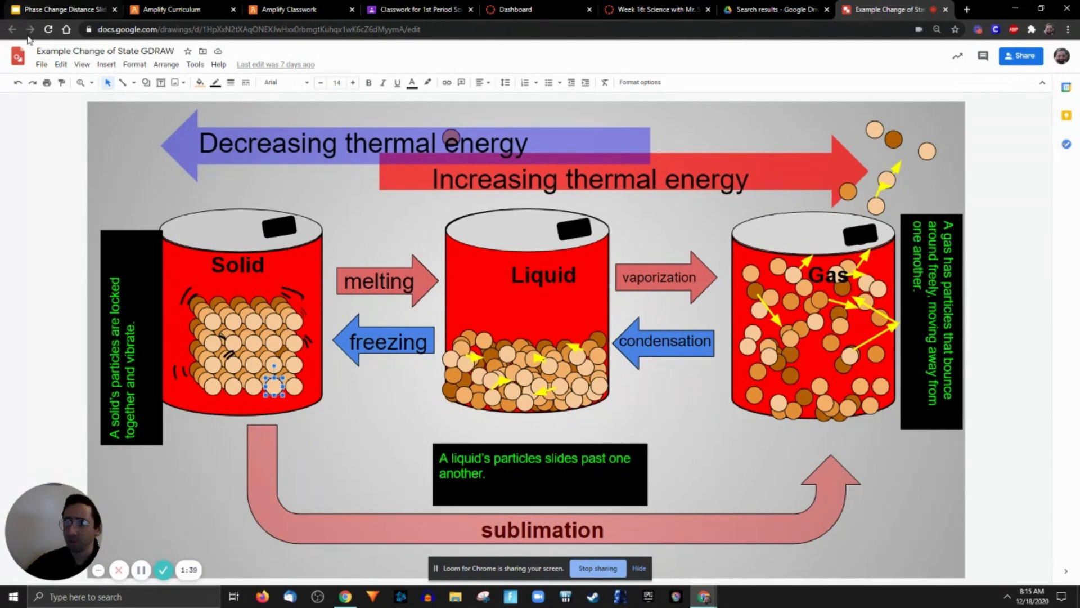
Step: Create a new blank Google drawing from the example file
left_click(42, 64)
mouse_move(90, 108)
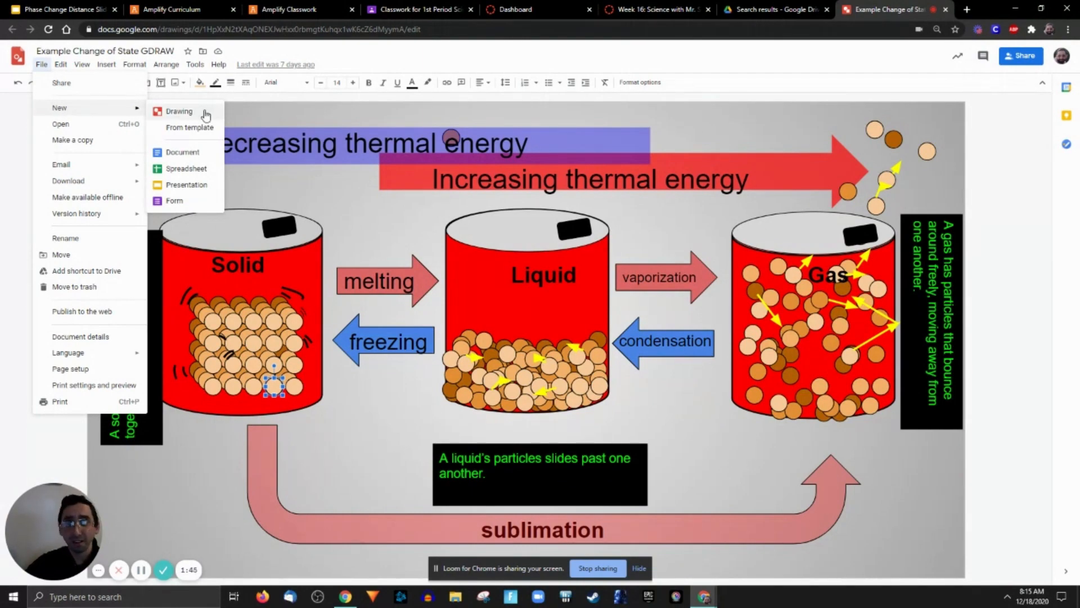
left_click(205, 115)
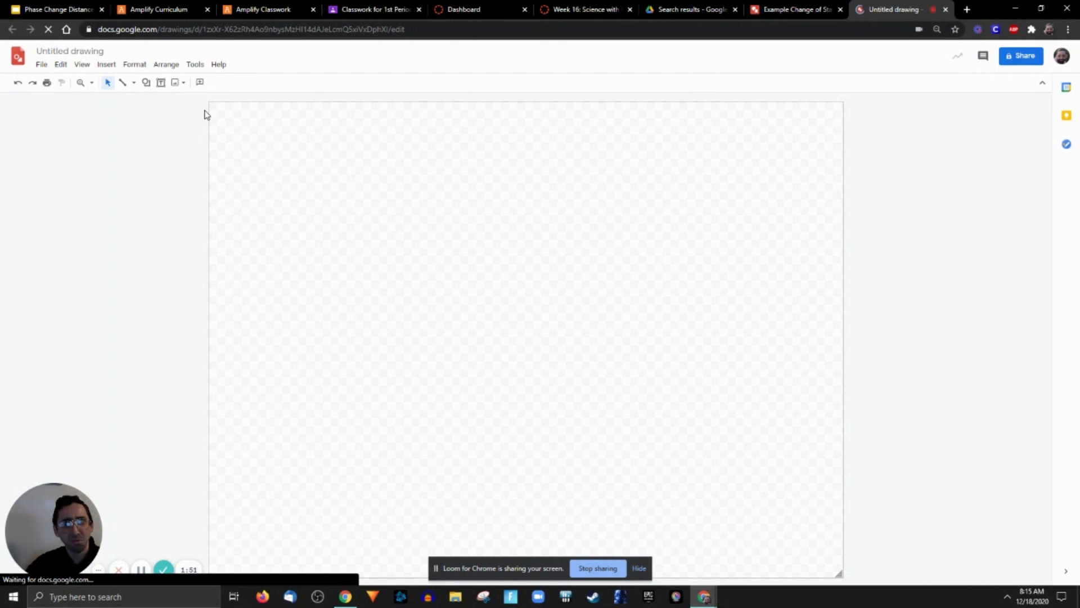
Step: Draw a small circle in the left part of the blank canvas as a single molecule
left_click(146, 82)
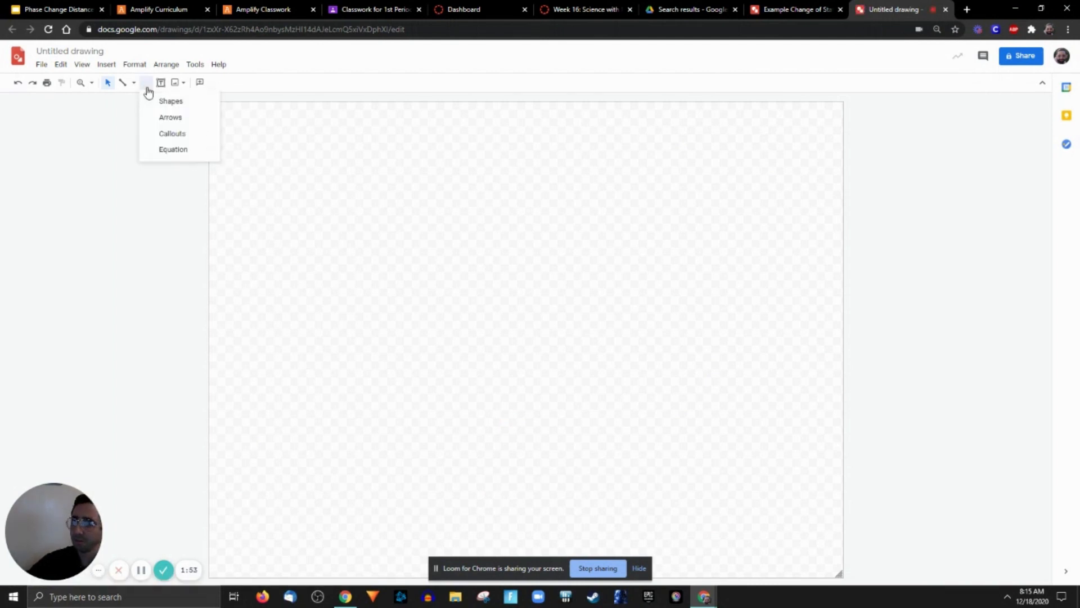
mouse_move(159, 102)
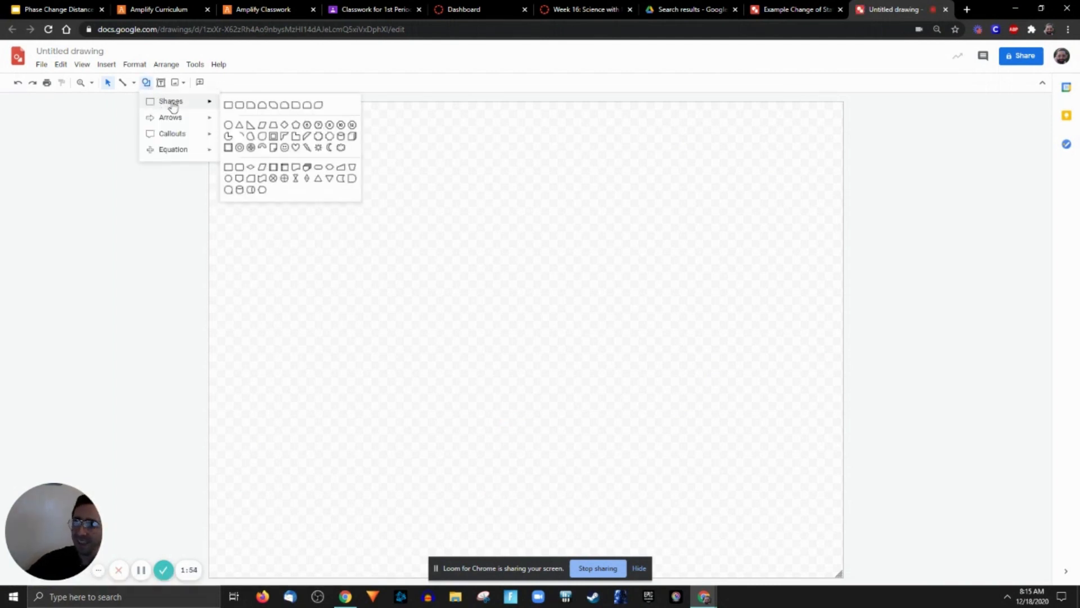
left_click(228, 126)
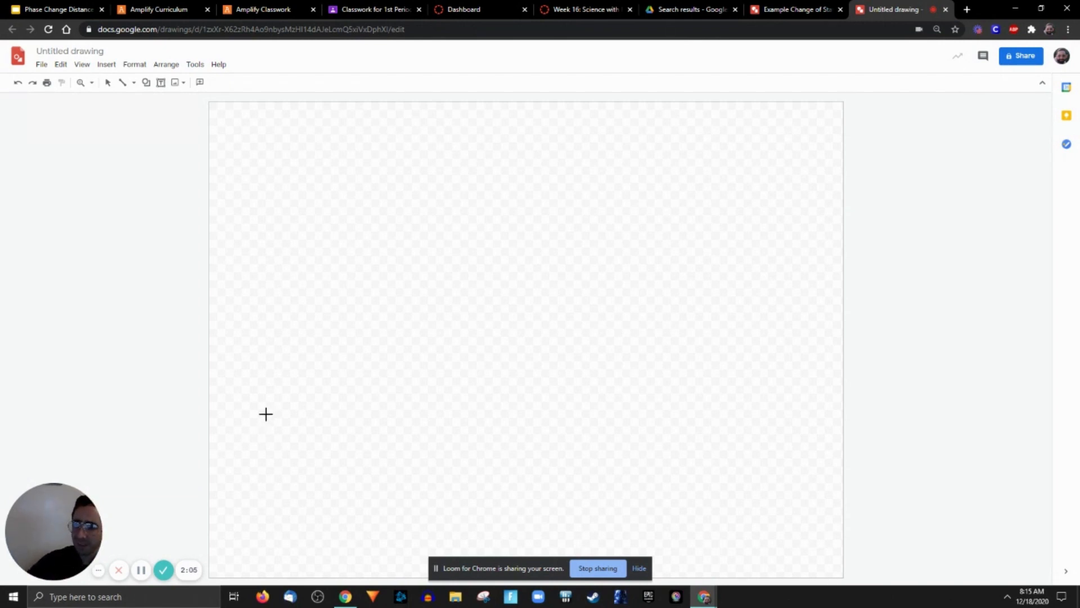
left_click_drag(283, 382, 294, 394)
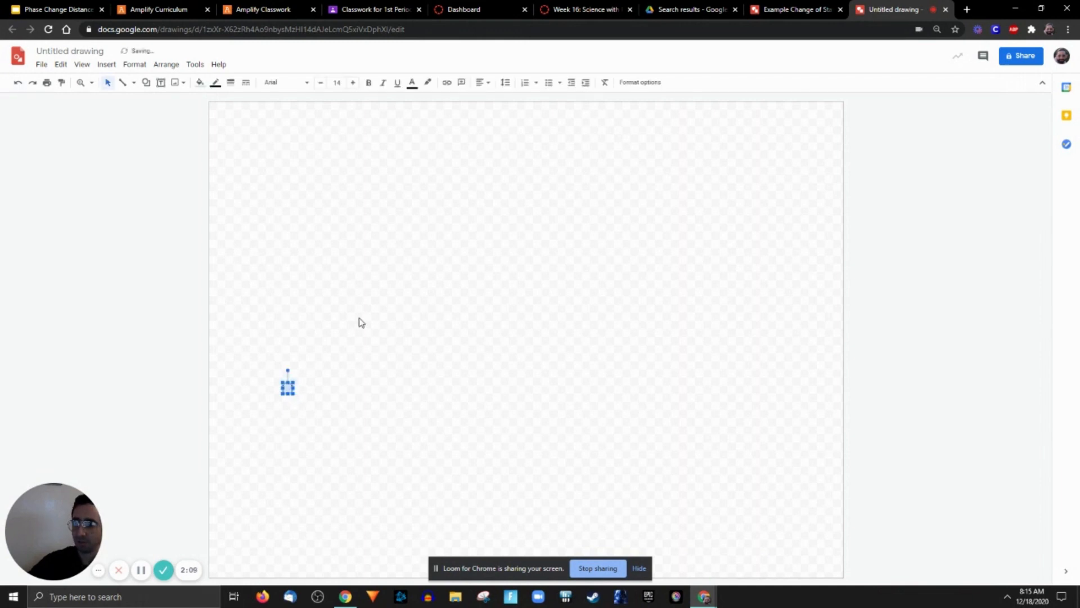
Step: Fill the small circle with solid blue and move it up to the upper-left area of the canvas
left_click(206, 86)
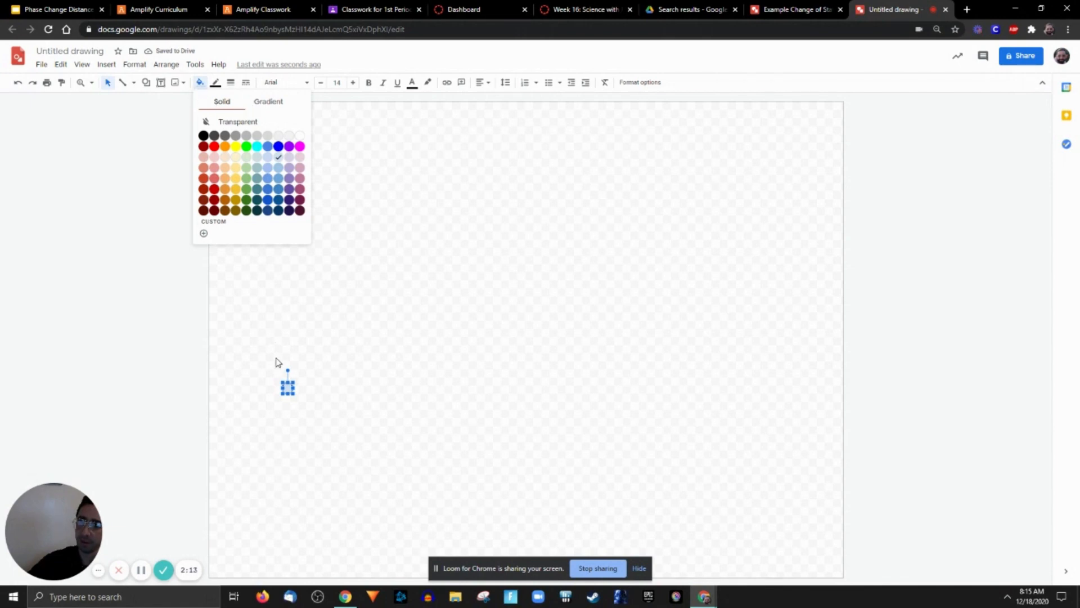
left_click(147, 83)
mouse_move(169, 101)
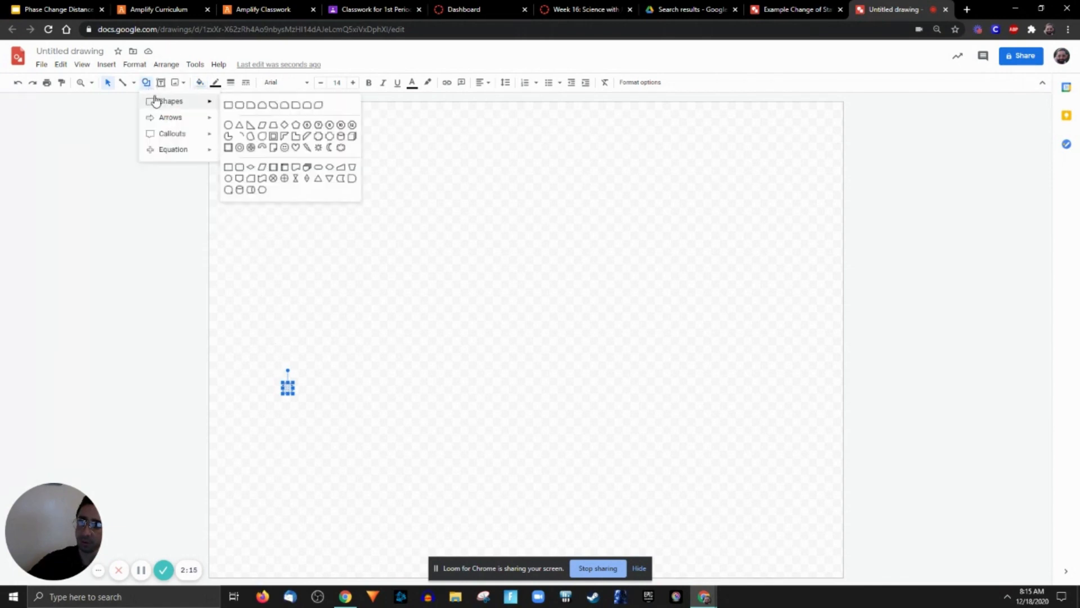
left_click(200, 83)
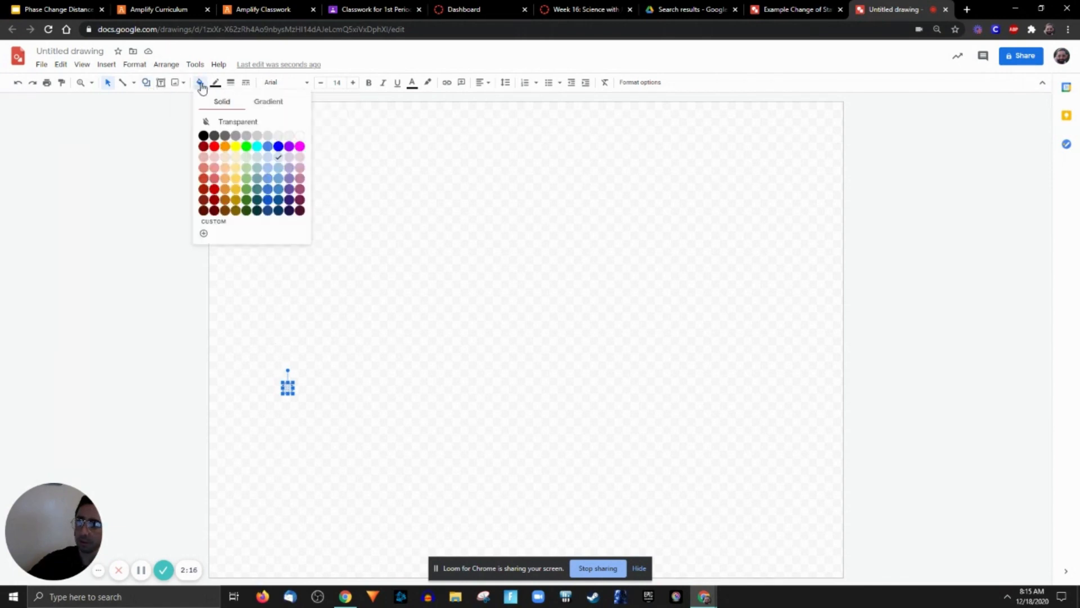
left_click(271, 105)
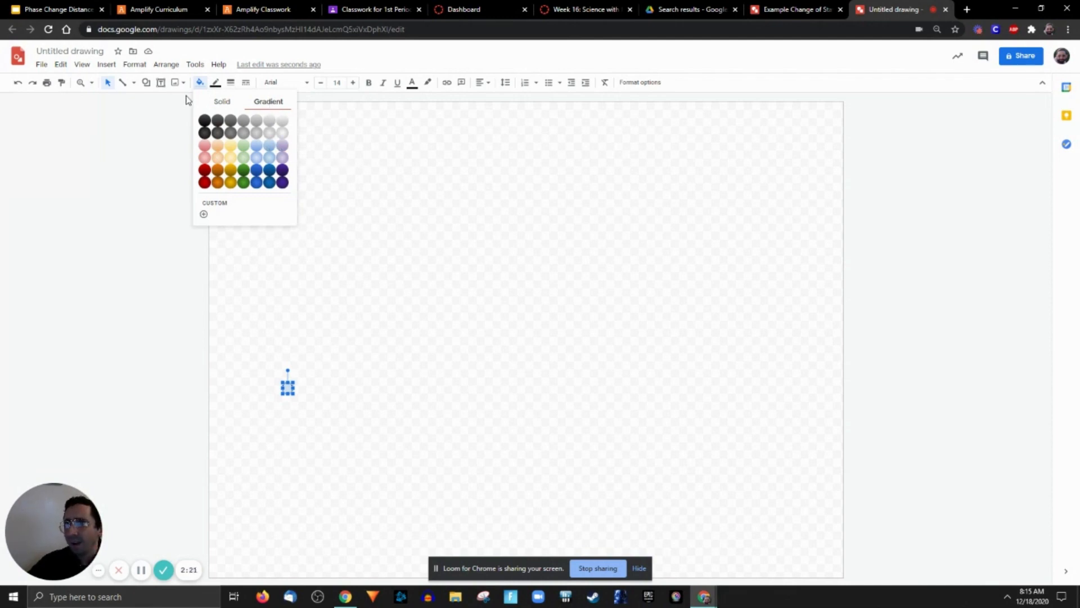
left_click(219, 104)
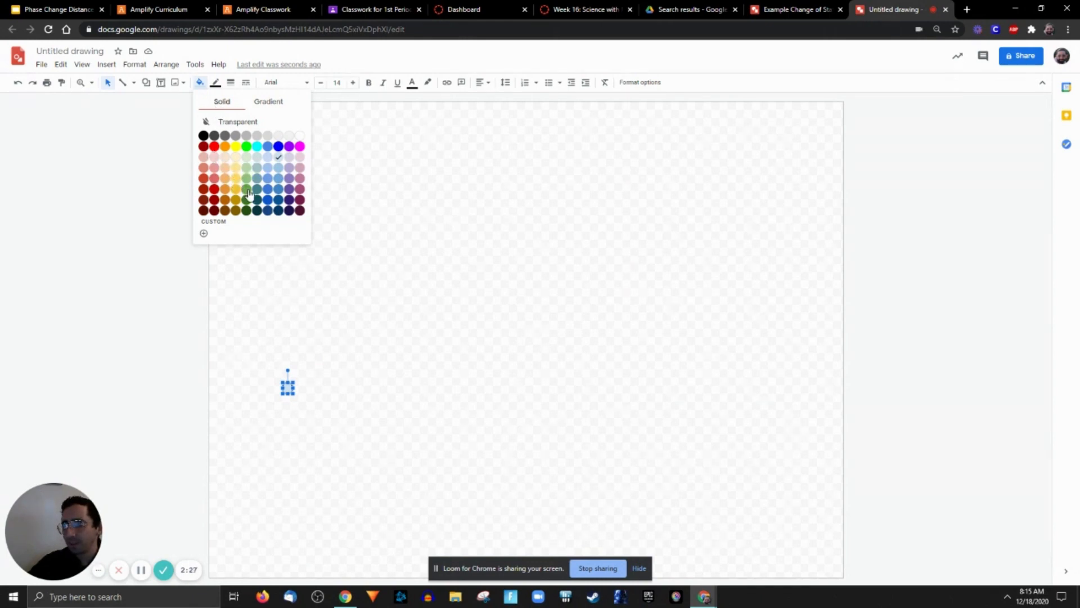
left_click(279, 148)
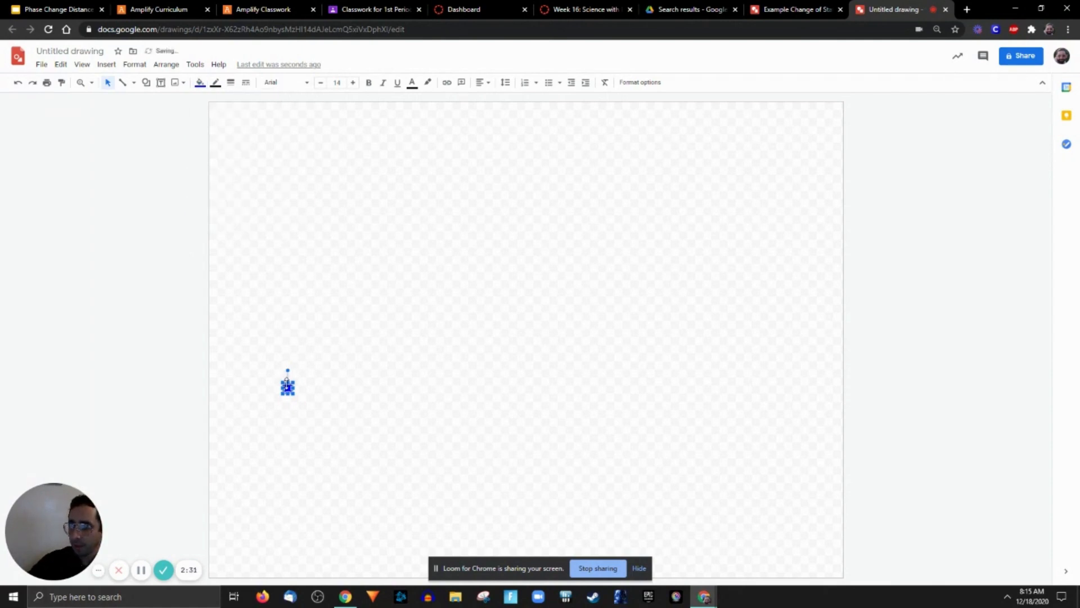
left_click_drag(287, 389, 295, 250)
left_click(339, 331)
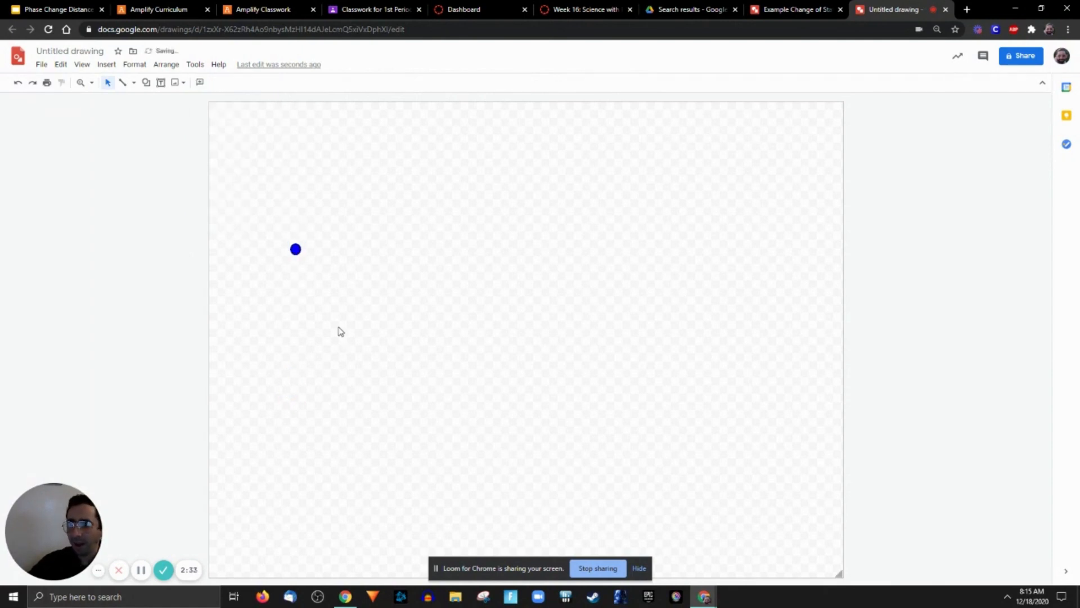
Step: Duplicate the blue circle to form a horizontal row of four touching circles
left_click(295, 249)
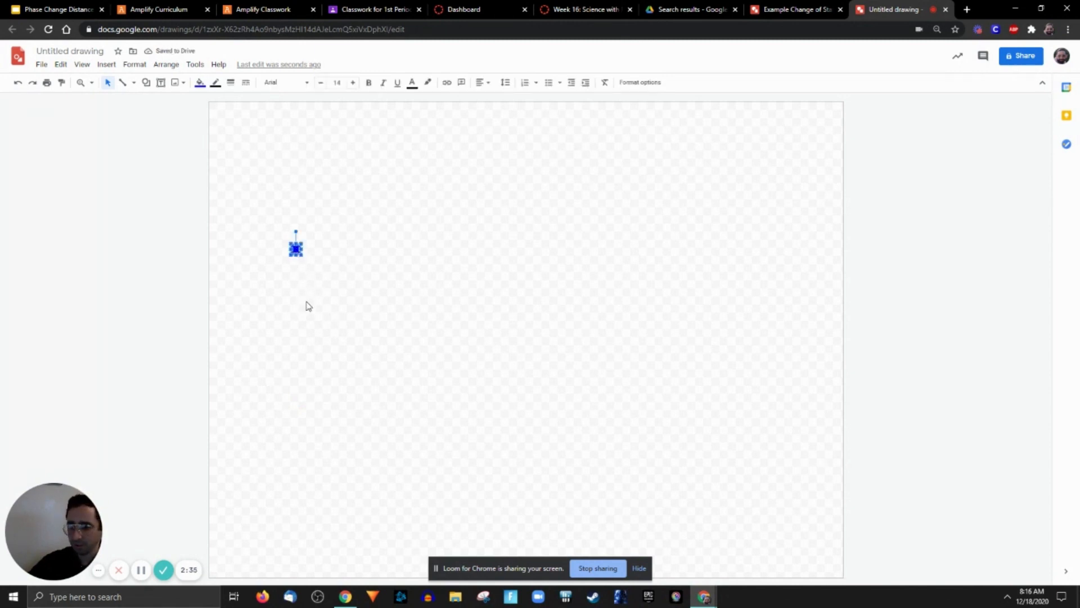
key("ctrl+d")
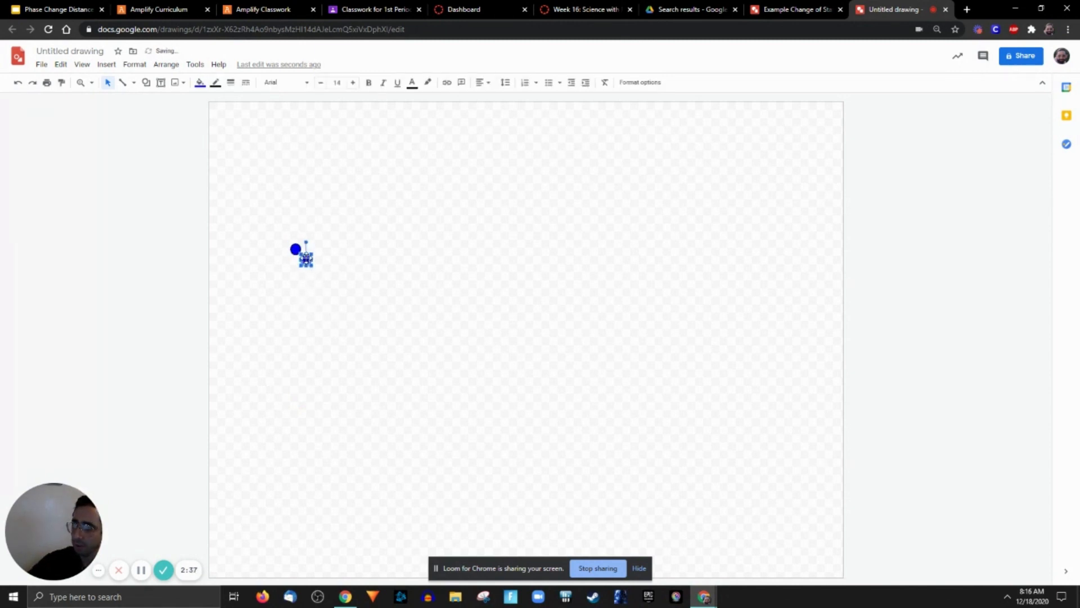
mouse_move(308, 260)
left_mouse_down()
mouse_move(307, 249)
mouse_move(327, 249)
left_mouse_up()
key("ctrl+d")
key("ctrl+d")
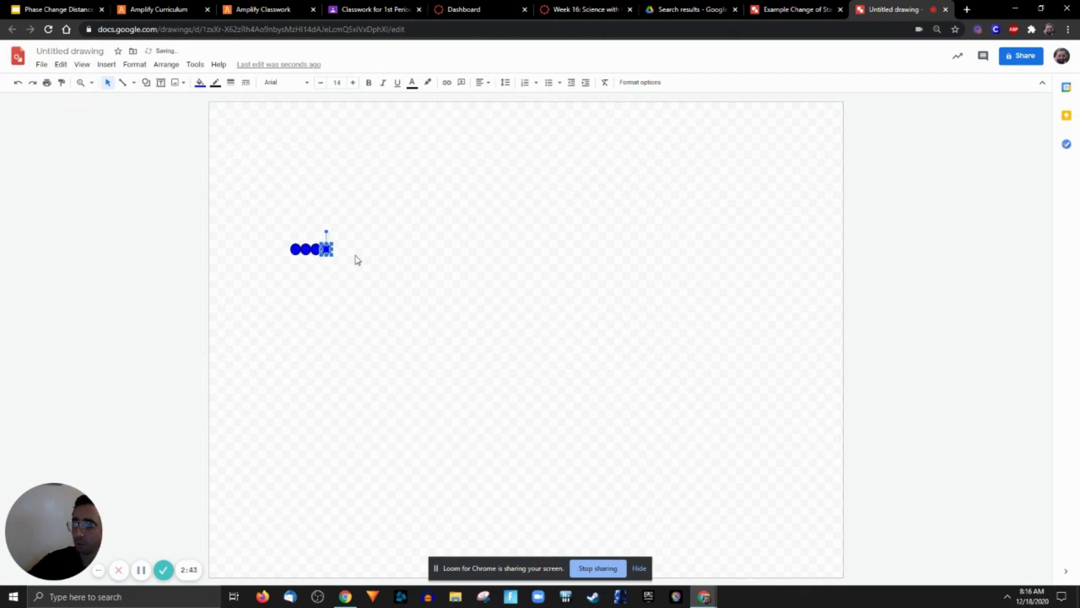
left_click(357, 259)
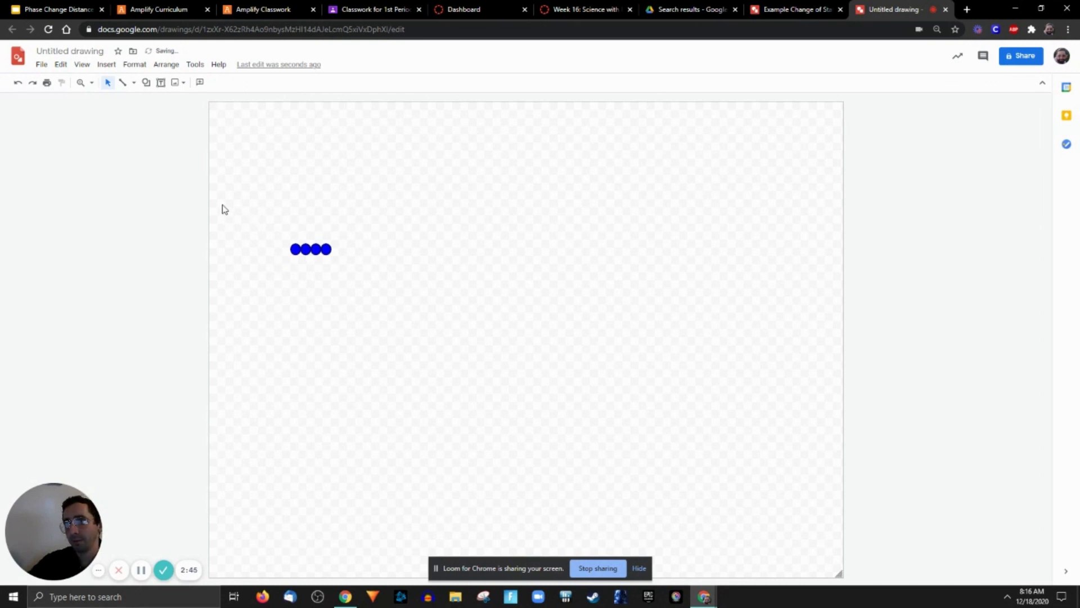
Step: Duplicate the row of circles, then the resulting pair of rows, aligning the copies into a 4 by 4 grid
left_click_drag(222, 206, 426, 314)
key("ctrl+d")
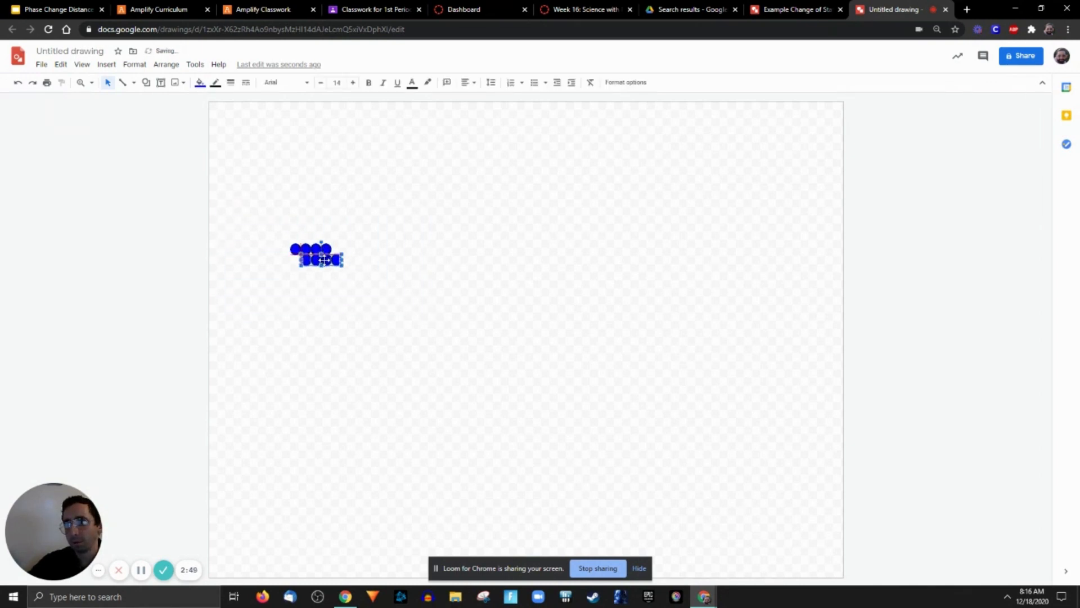
left_click_drag(325, 259, 314, 259)
left_click(275, 262)
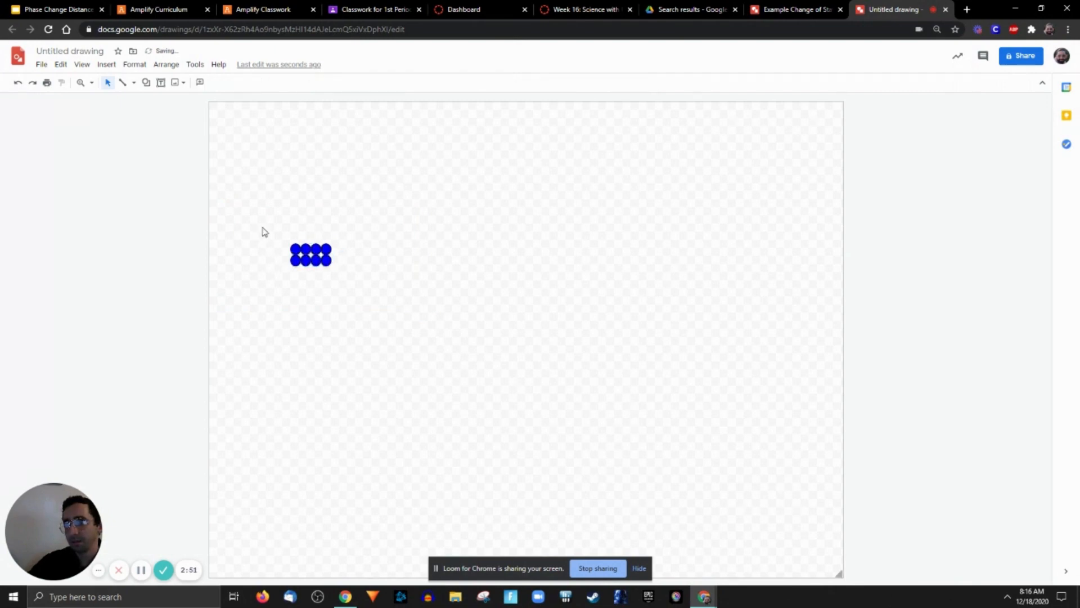
left_click_drag(260, 226, 409, 311)
key("ctrl+d")
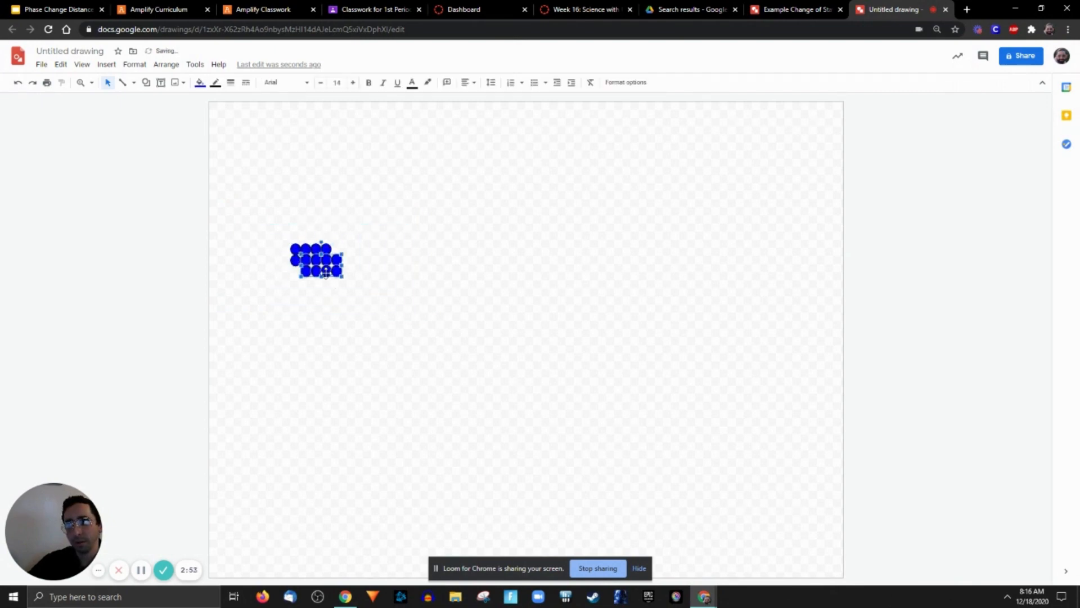
left_click_drag(326, 273, 316, 283)
left_click(413, 291)
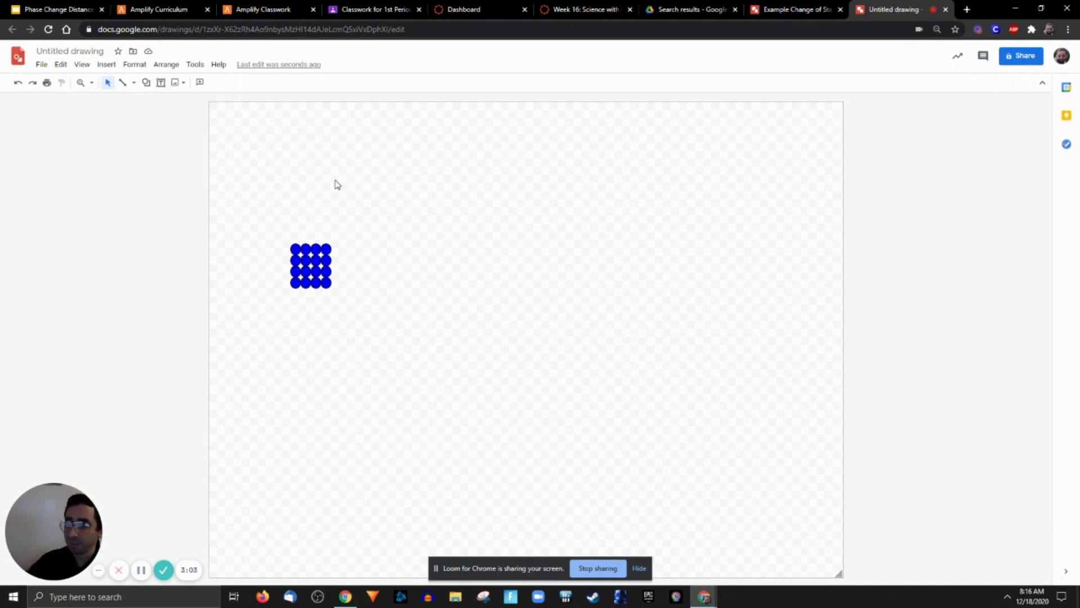
Step: Duplicate the 4 by 4 grid, offset the copy slightly down and to the right, and fill it with the darkest blue
left_click_drag(273, 229, 367, 316)
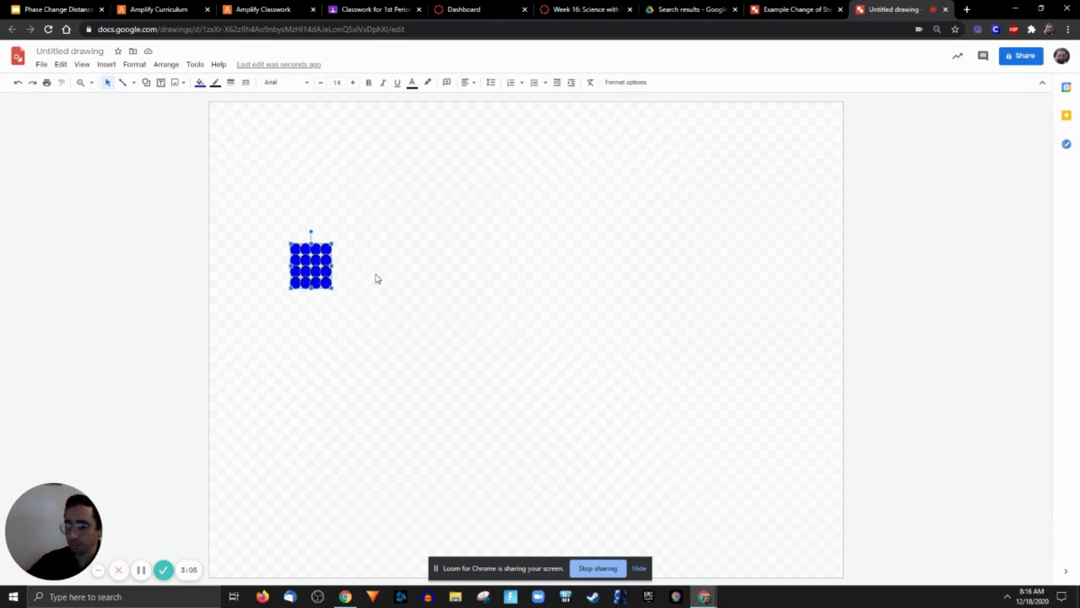
key("ctrl+d")
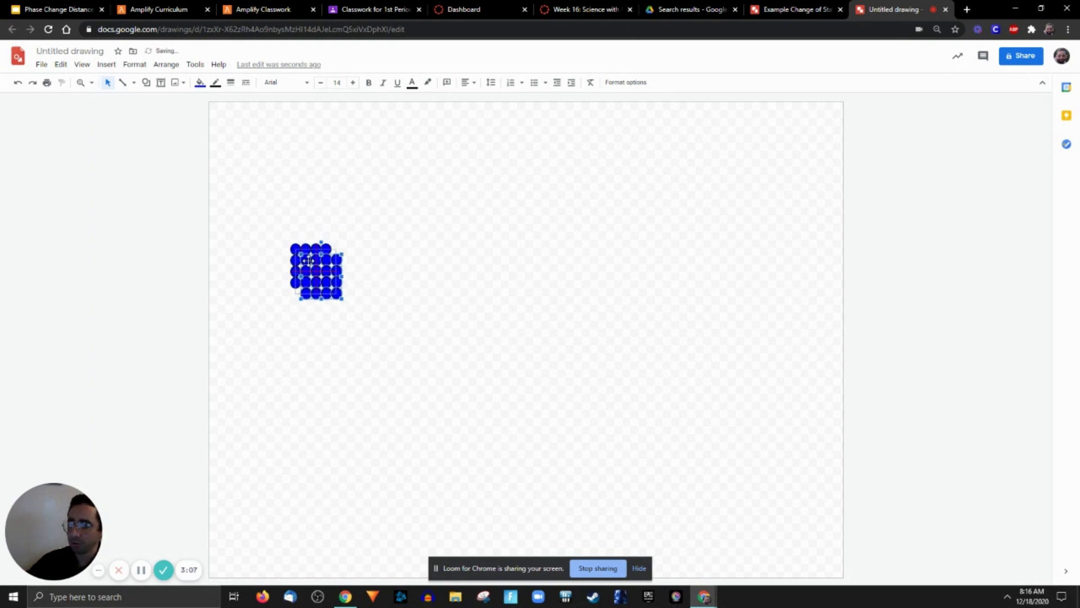
left_click(200, 83)
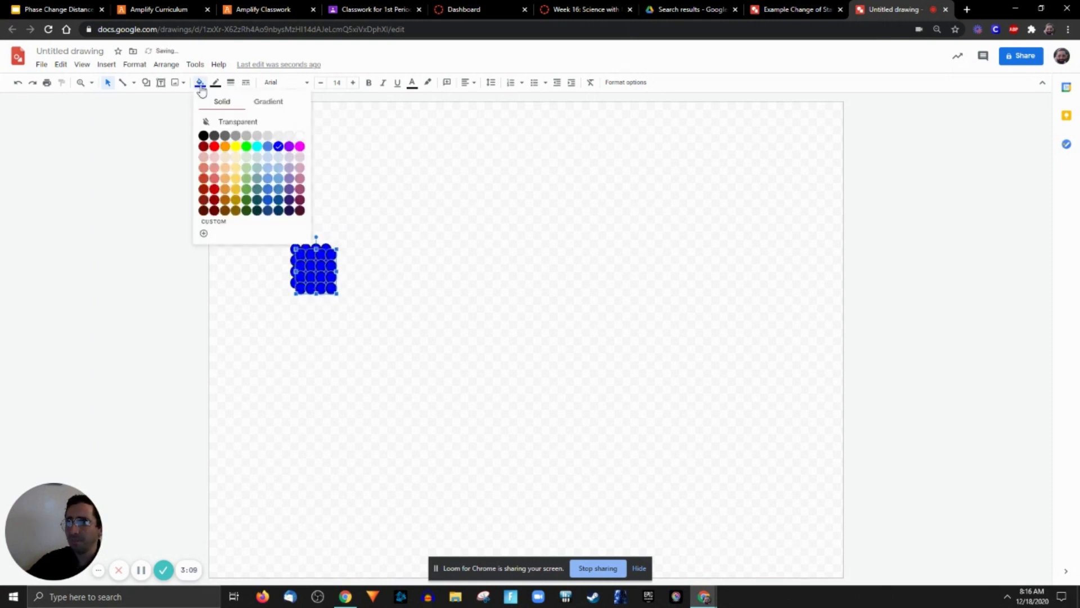
left_click(278, 209)
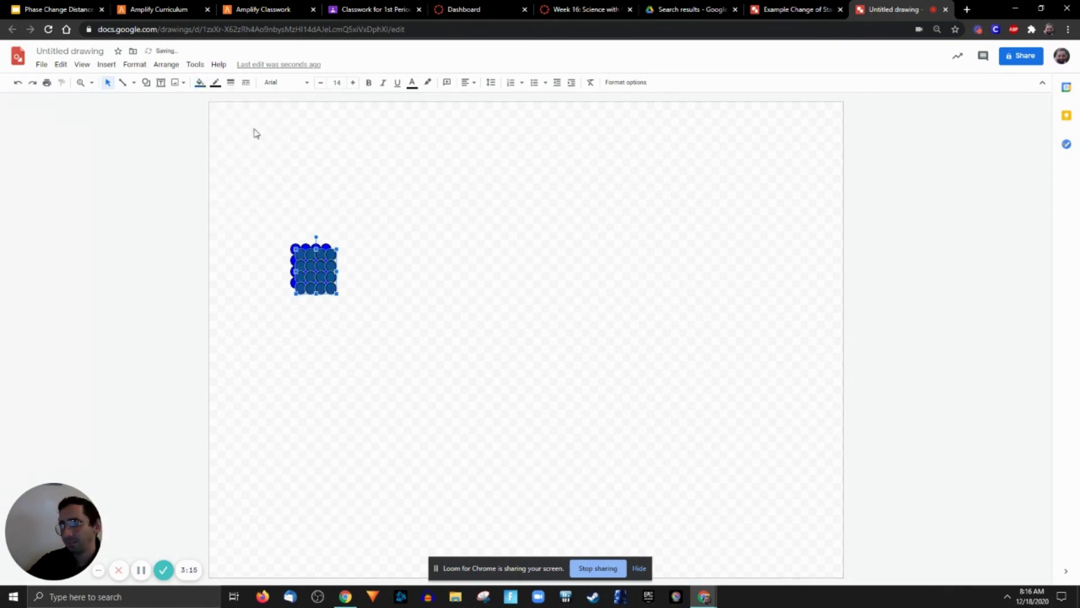
left_click(199, 82)
left_click(278, 212)
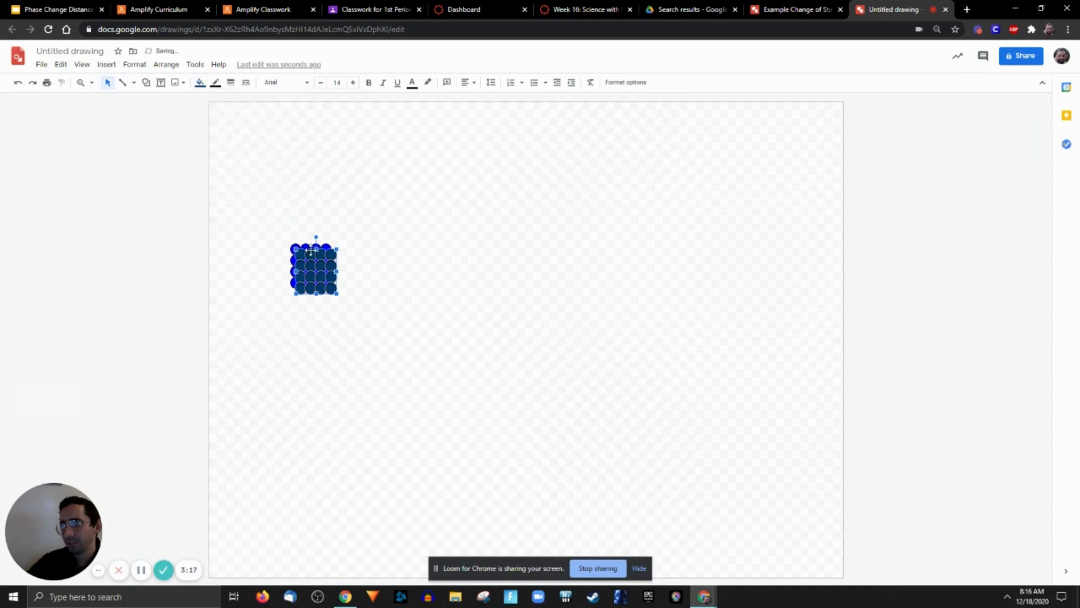
Step: Paste a copy of the dark blue grid as a third layer offset down and right, and fill it with a medium blue
key("ctrl+c")
key("ctrl+v")
left_click(327, 282)
left_click_drag(319, 271, 316, 261)
key("ctrl+v")
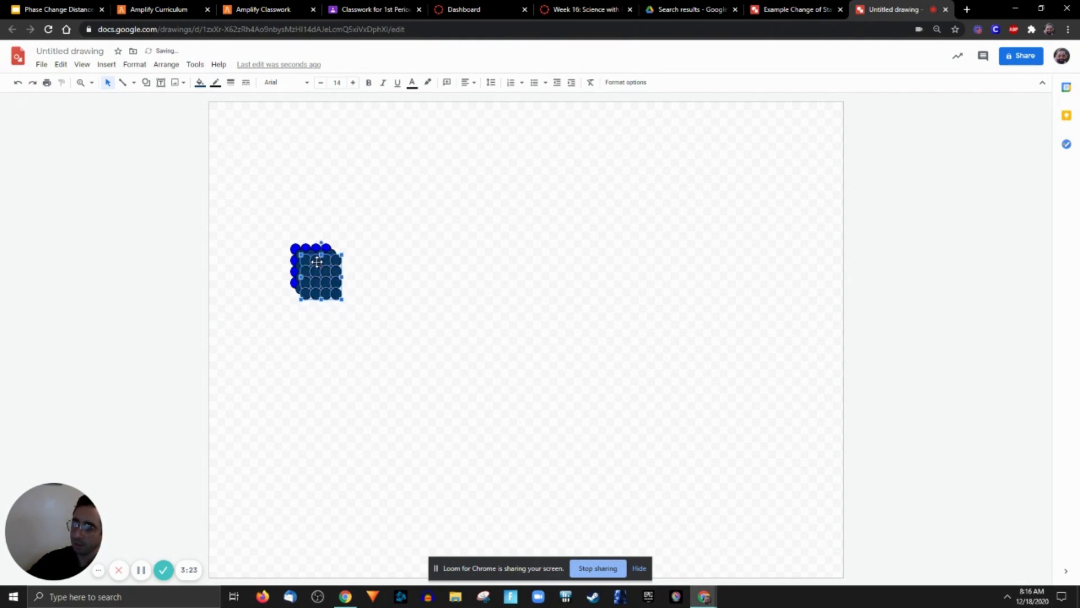
left_click(200, 83)
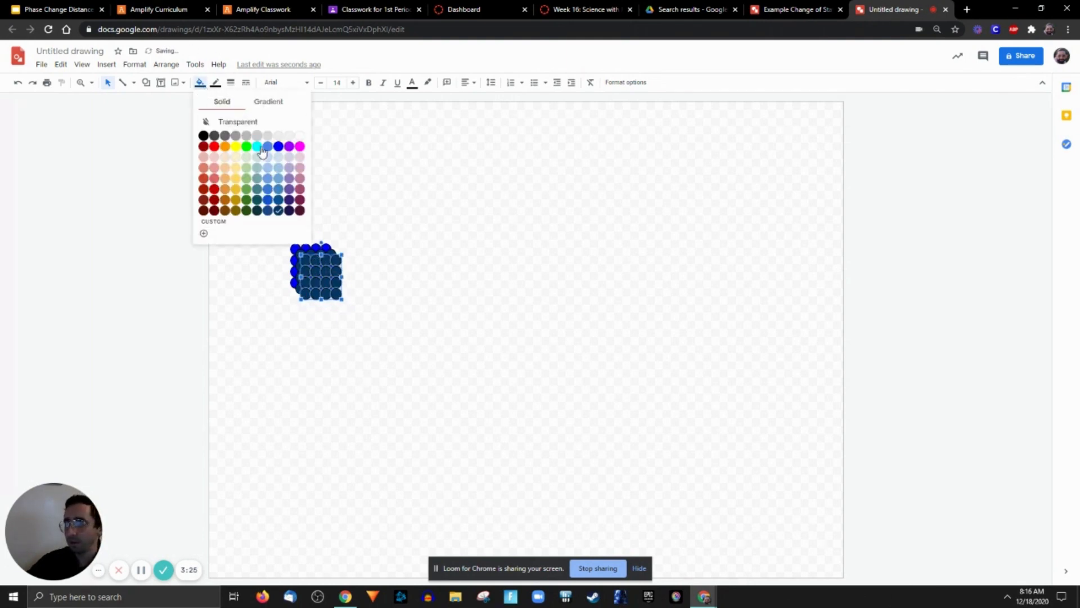
left_click(271, 190)
left_click(281, 224)
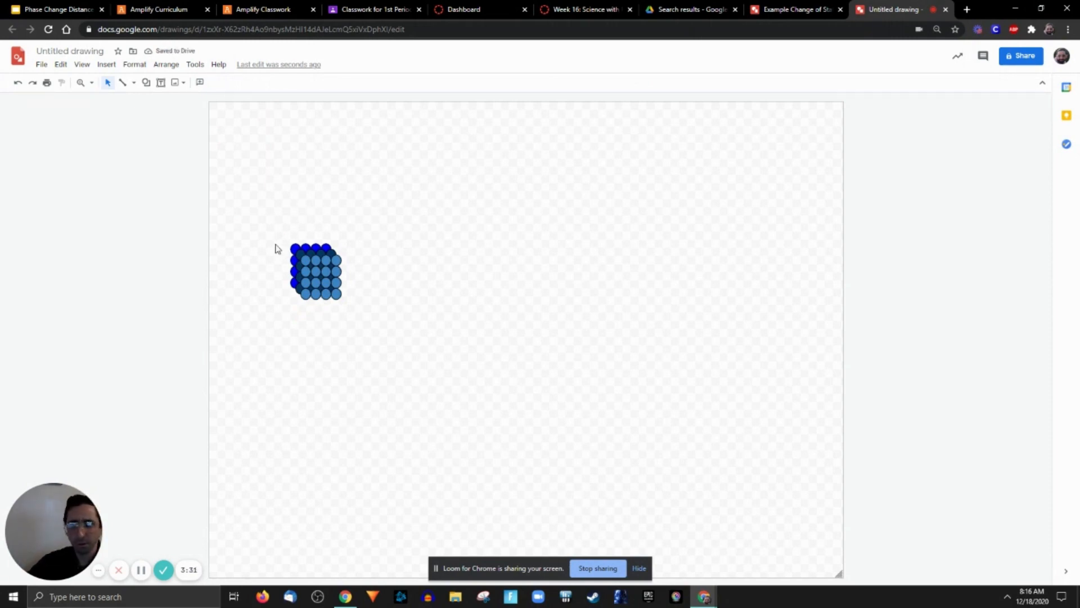
Step: Move the whole block of layered circles down and slightly to the right on the canvas
left_click_drag(262, 228, 414, 371)
left_click_drag(307, 260, 340, 350)
left_click(316, 286)
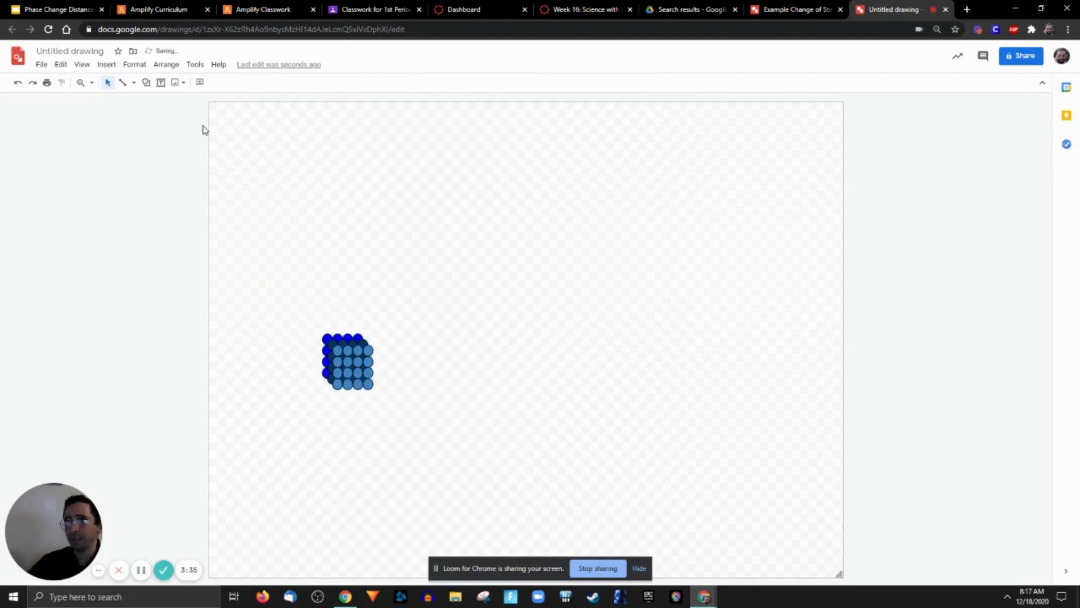
Step: Draw a large cube shape over the block of circles, big enough to enclose it
left_click(145, 82)
mouse_move(166, 103)
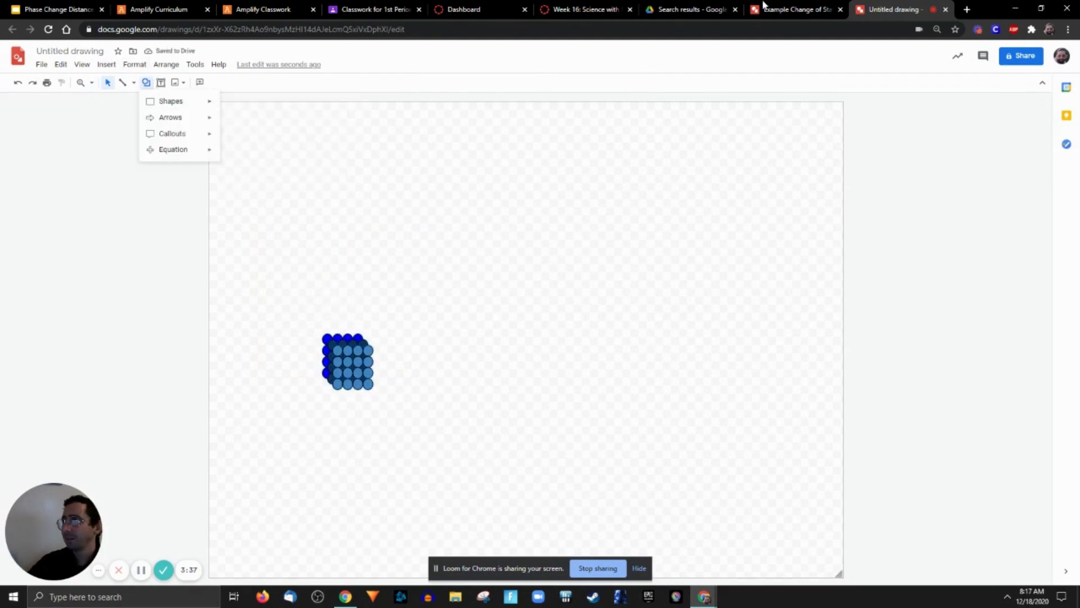
left_click(769, 8)
left_click(856, 8)
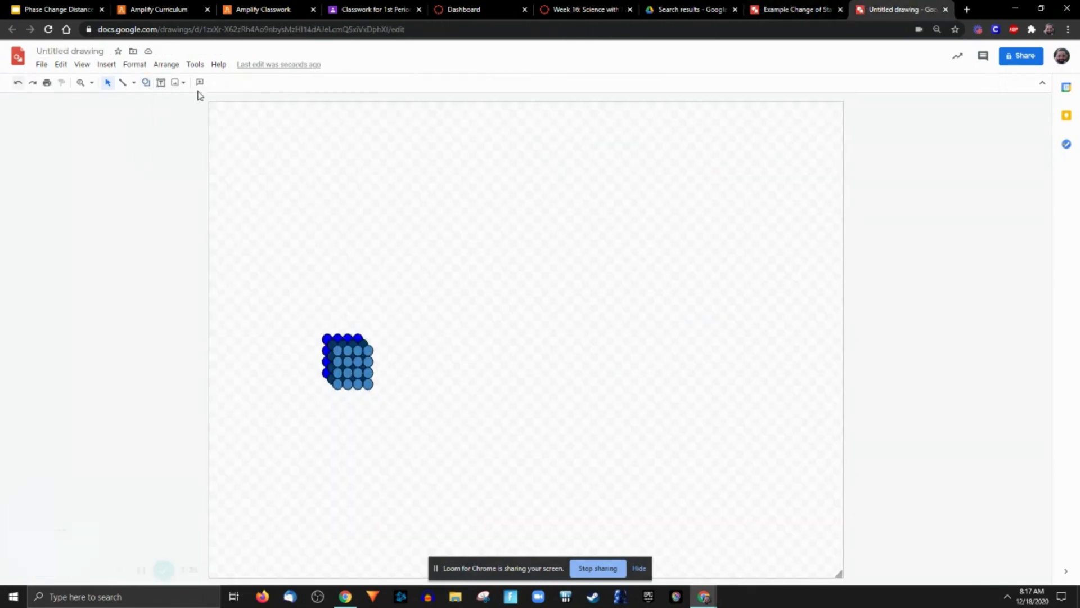
left_click(145, 82)
mouse_move(154, 106)
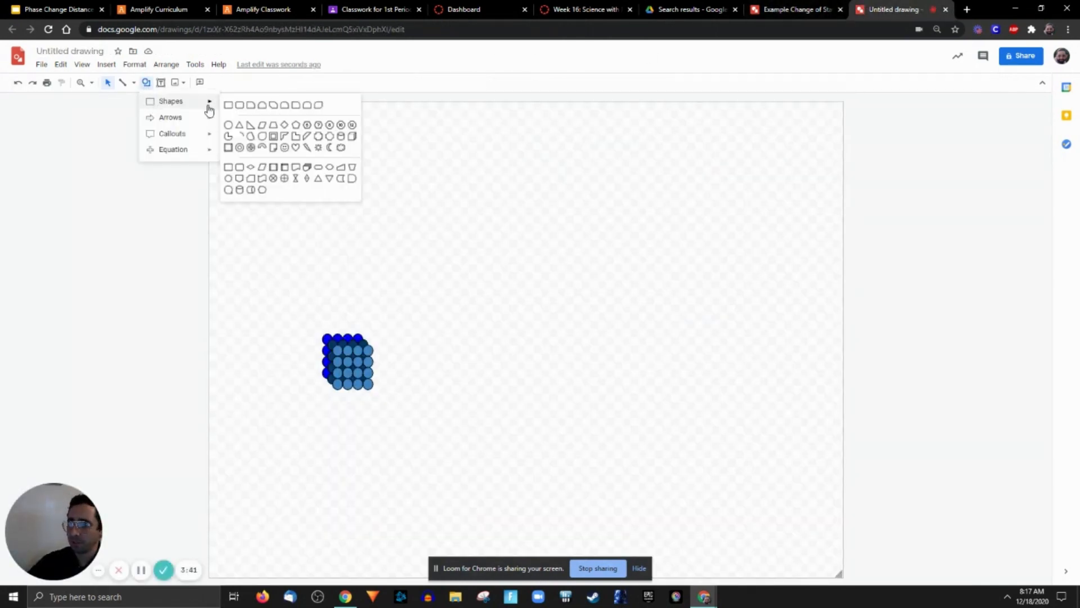
left_click(339, 148)
left_click_drag(268, 236, 432, 413)
Step: Flip the cube horizontally
right_click(376, 305)
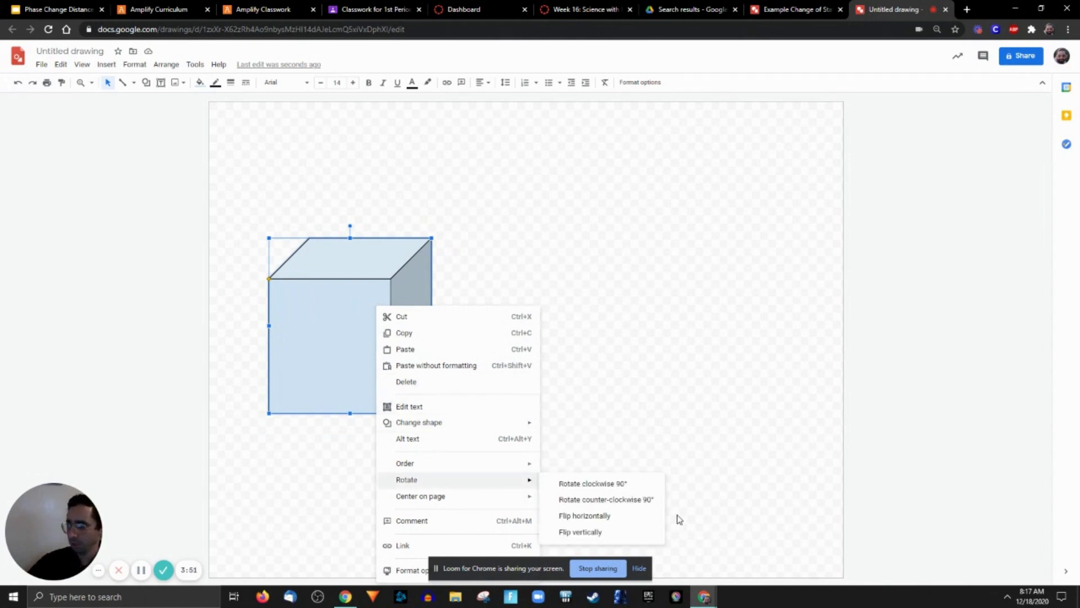
left_click(636, 518)
right_click(364, 324)
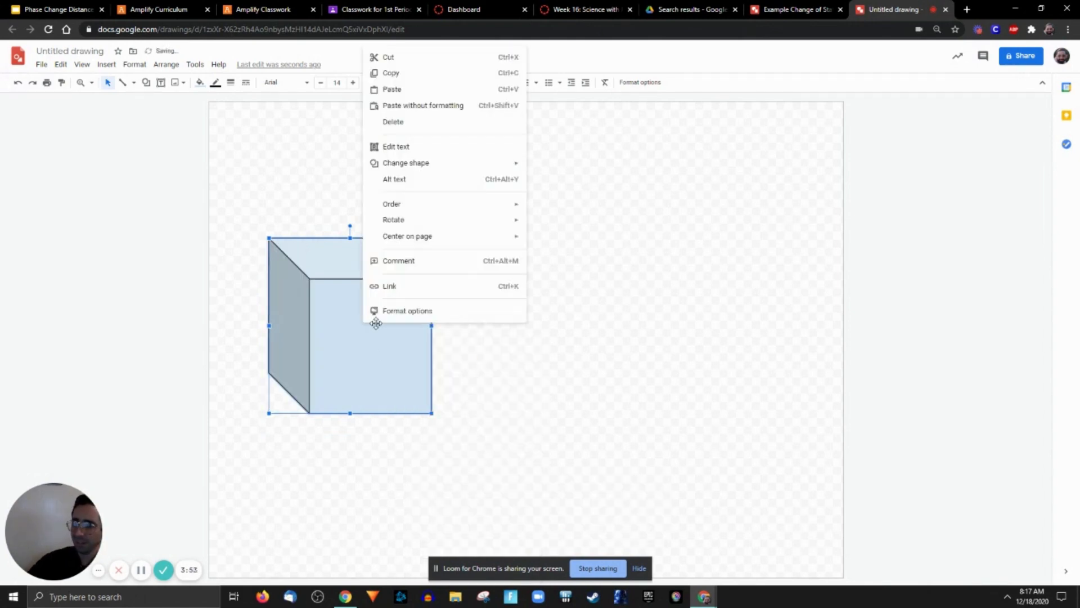
mouse_move(457, 203)
left_click(483, 422)
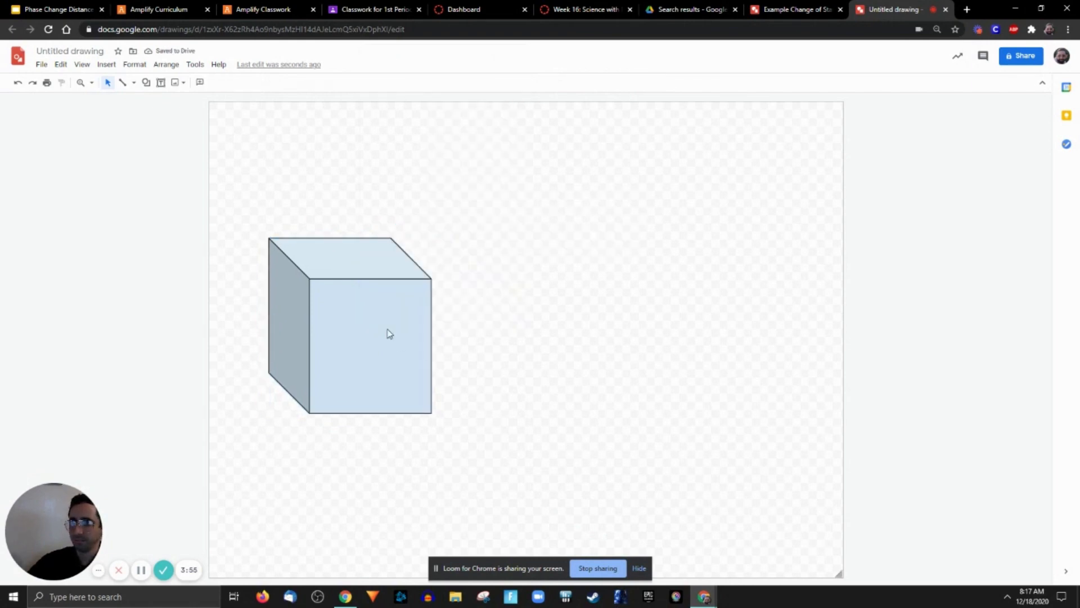
Step: Nudge the cube slightly down and right, and send it to the back behind all the circles
mouse_move(386, 333)
left_mouse_down()
mouse_move(433, 513)
mouse_move(414, 334)
mouse_move(400, 353)
mouse_move(392, 338)
left_mouse_up()
right_click(393, 338)
mouse_move(462, 219)
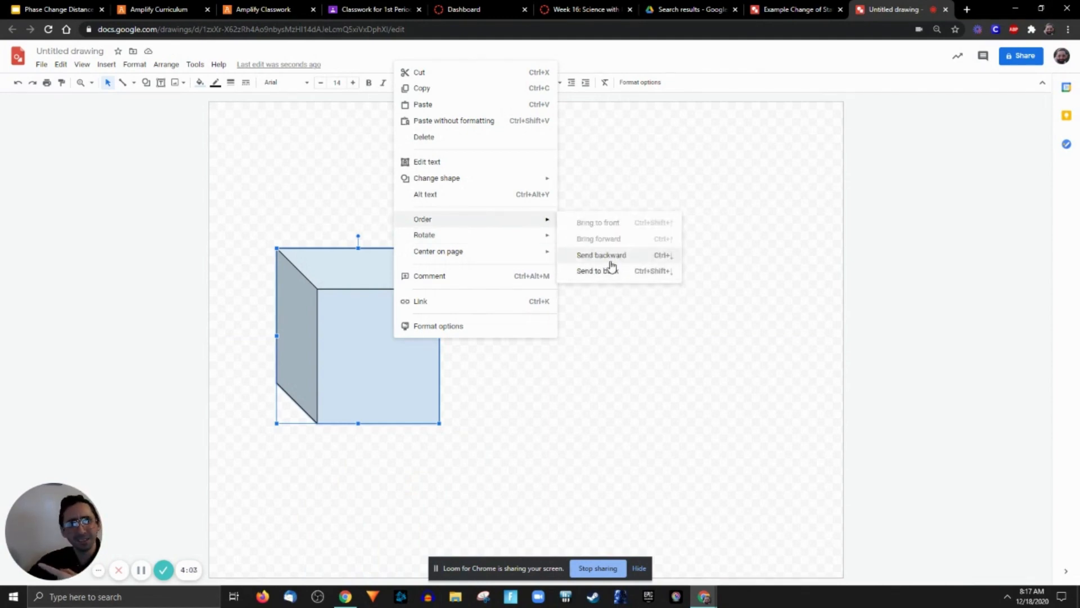
left_click(608, 257)
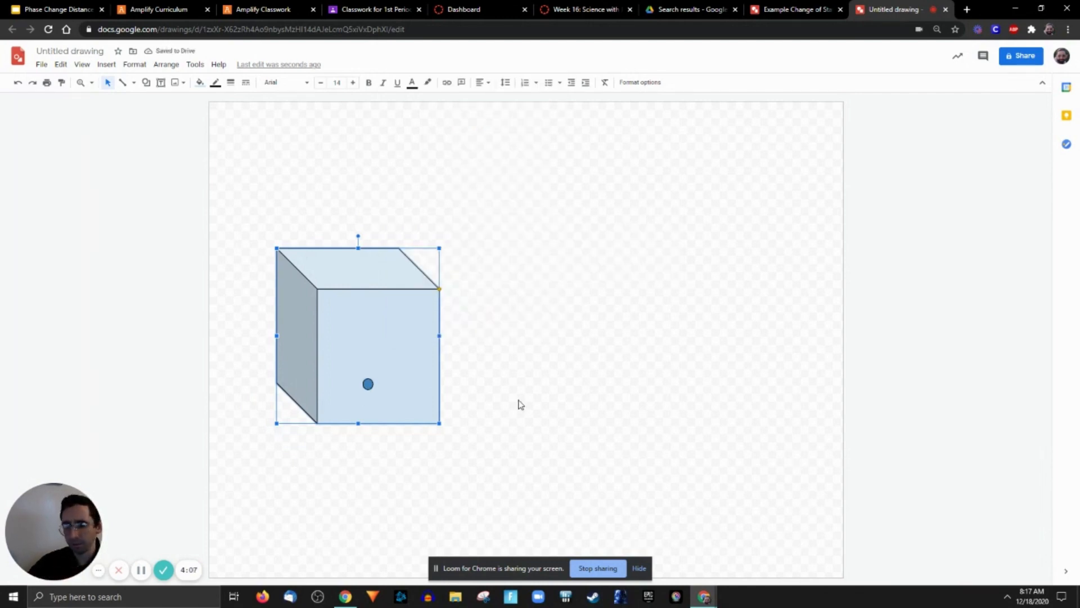
right_click(412, 348)
mouse_move(497, 234)
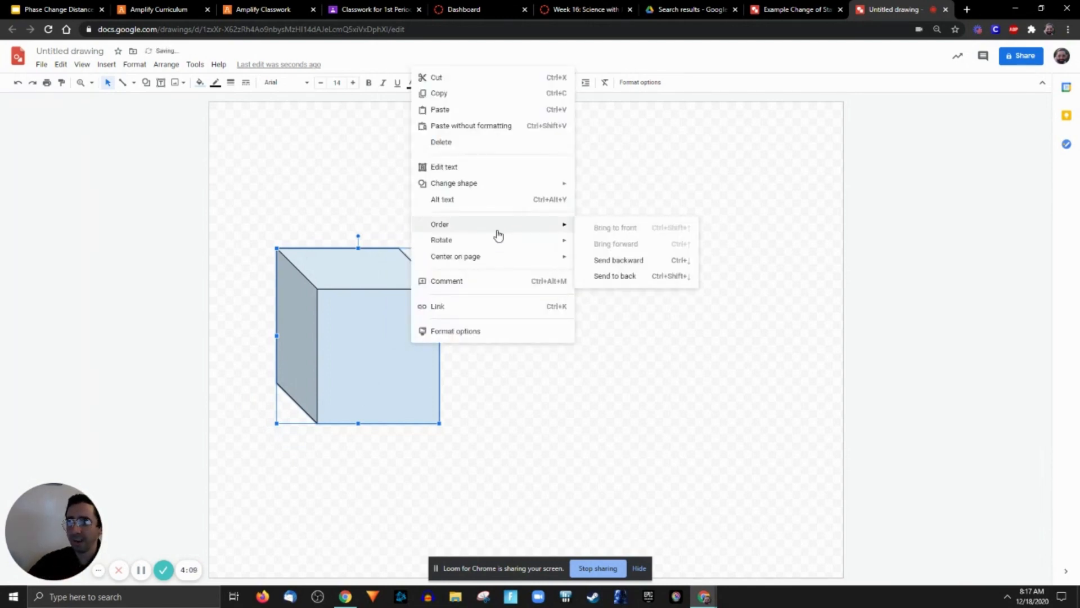
left_click(633, 276)
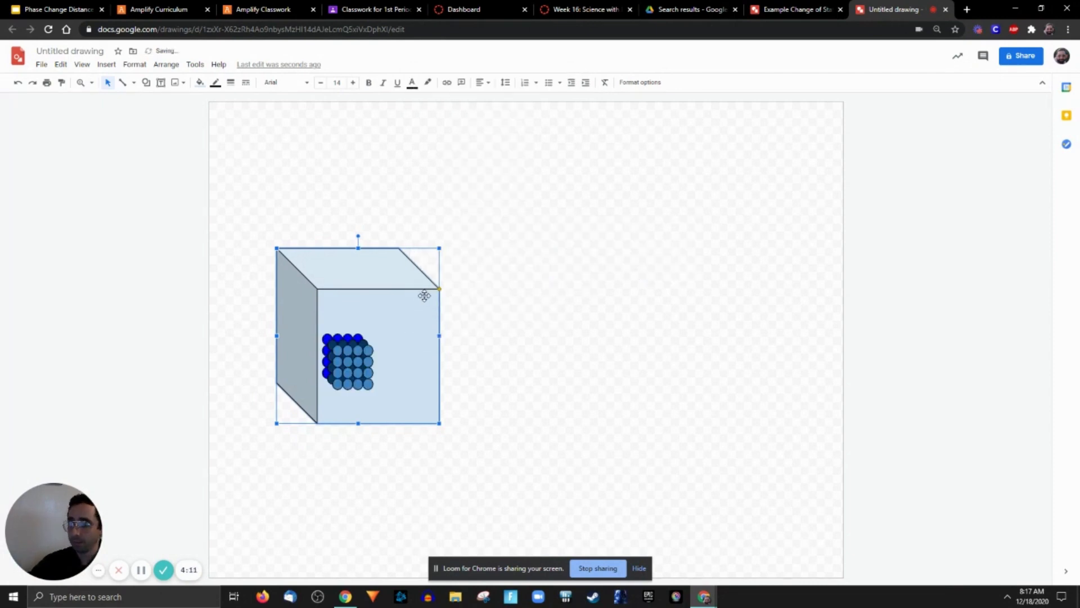
Step: Move the cube slightly up and left so the circles sit low on its front face
left_click_drag(423, 290, 398, 289)
left_click(510, 315)
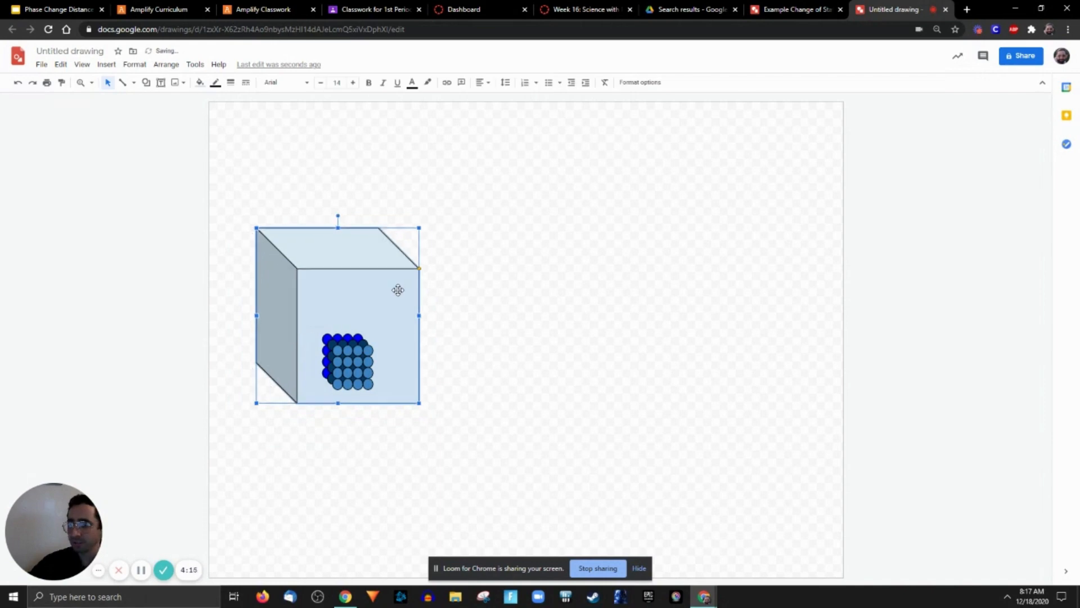
left_click(170, 181)
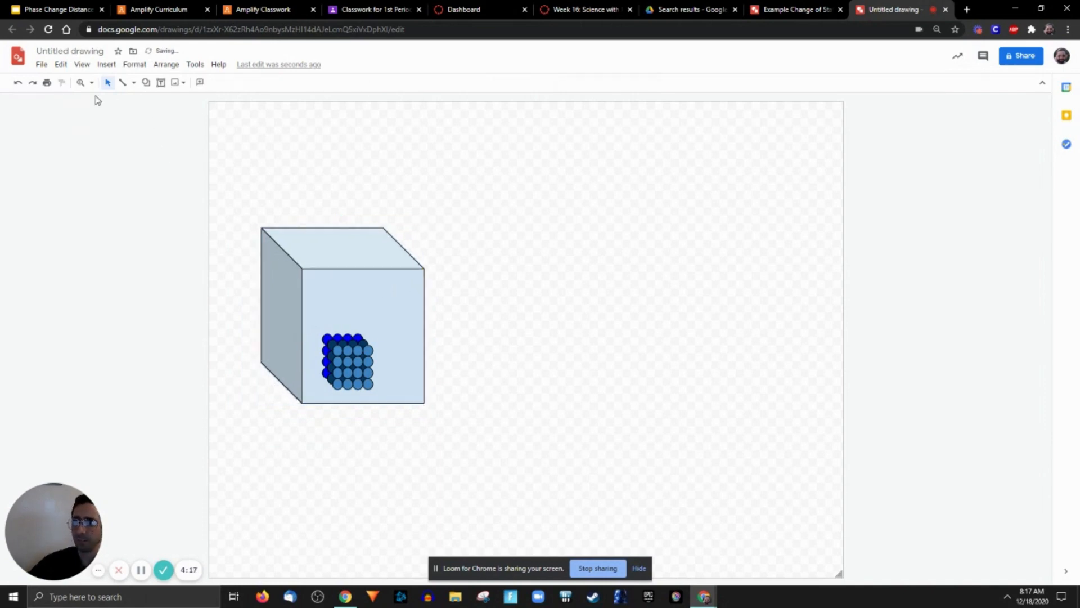
Step: Scribble short curved vibration marks around the upper-left, upper-right and lower-right corners of the circle block
left_click(134, 85)
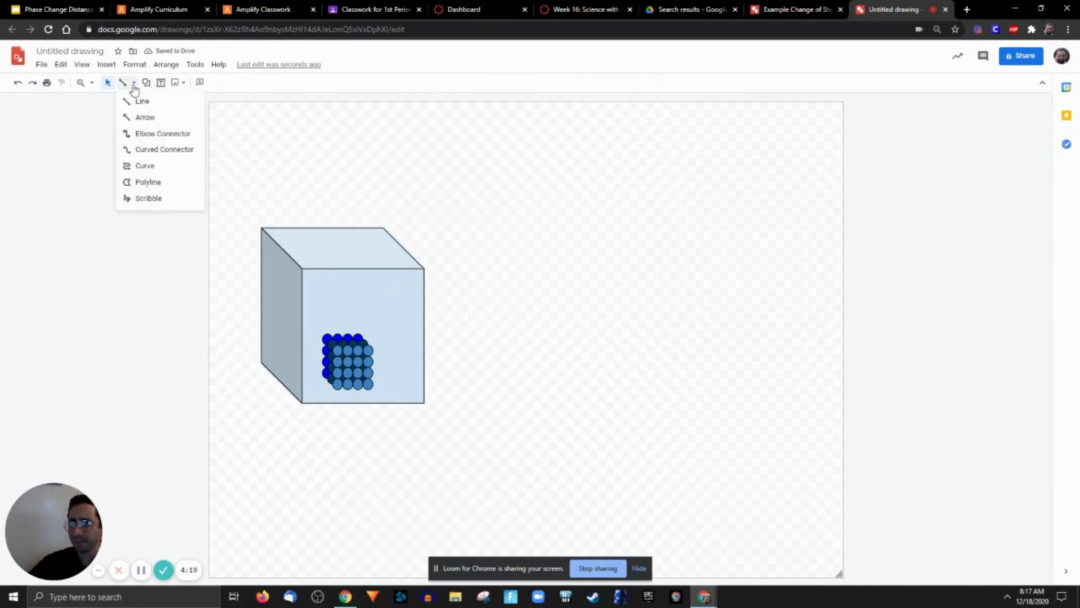
left_click(146, 198)
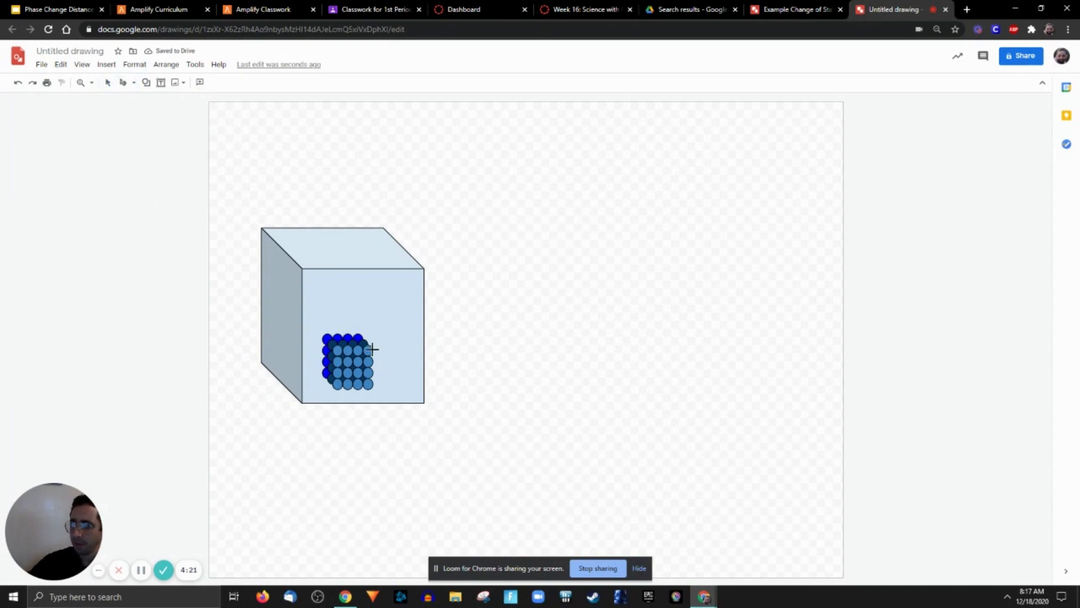
left_click_drag(372, 349, 375, 343)
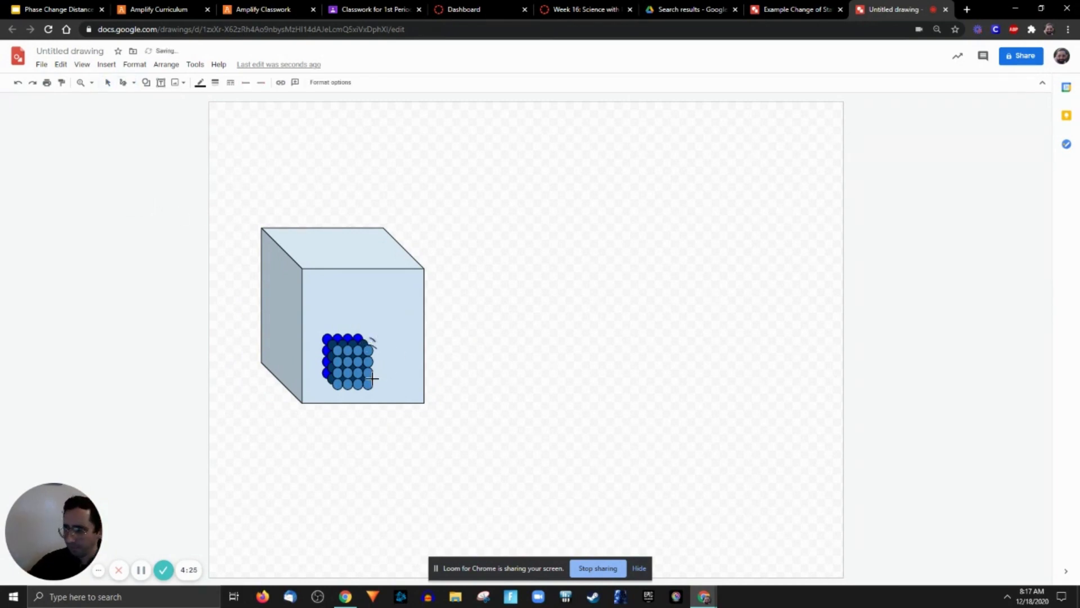
left_click_drag(371, 378, 376, 372)
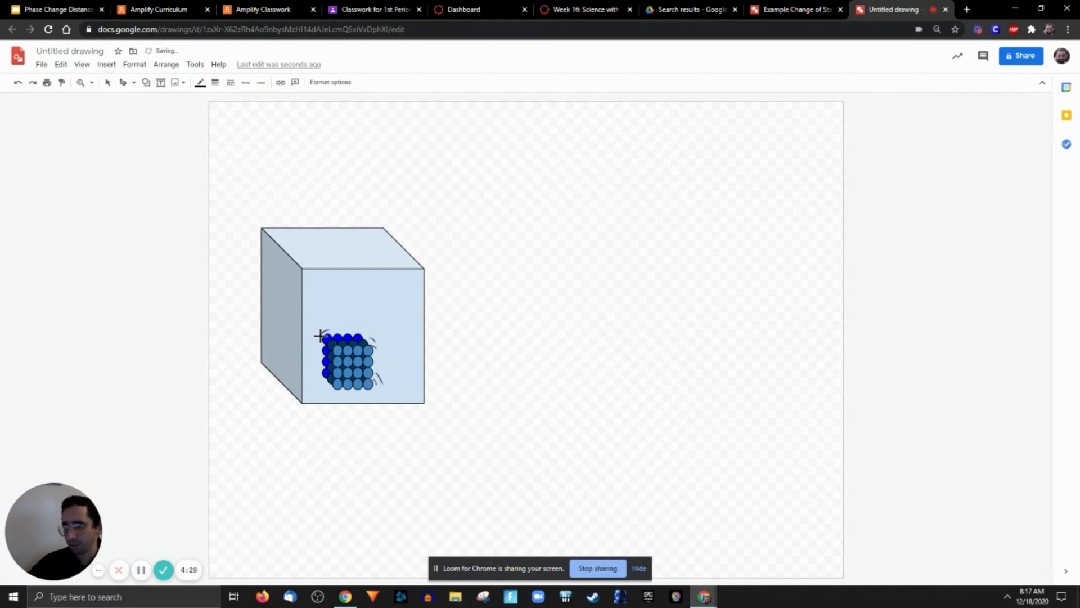
left_click_drag(328, 324, 330, 325)
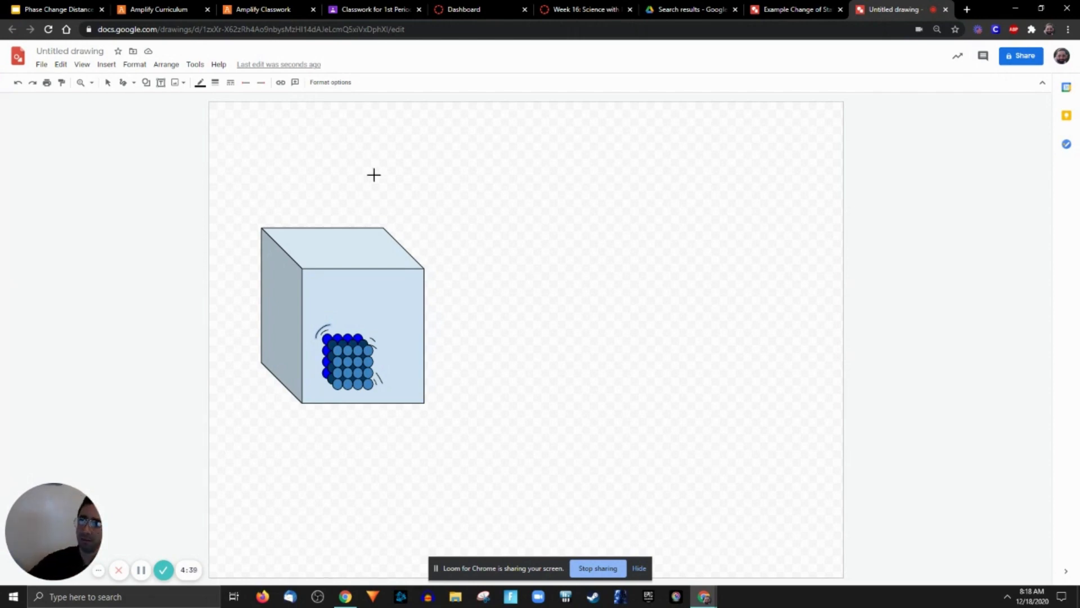
Step: Add a text box below the cube reading "A solid's particle are locked and vibrating."
left_click(161, 82)
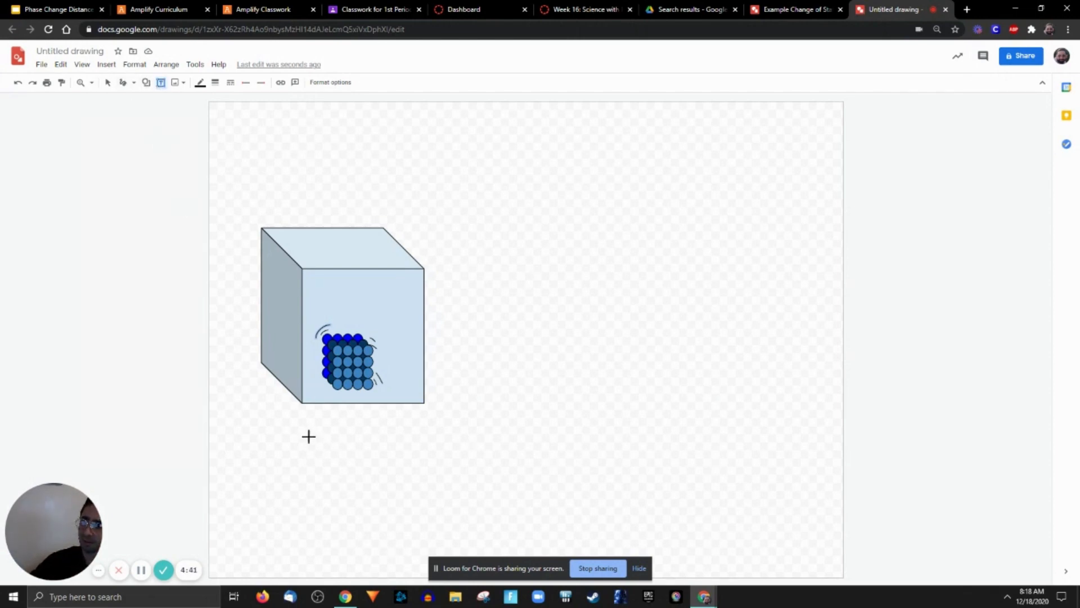
left_click_drag(242, 414, 475, 528)
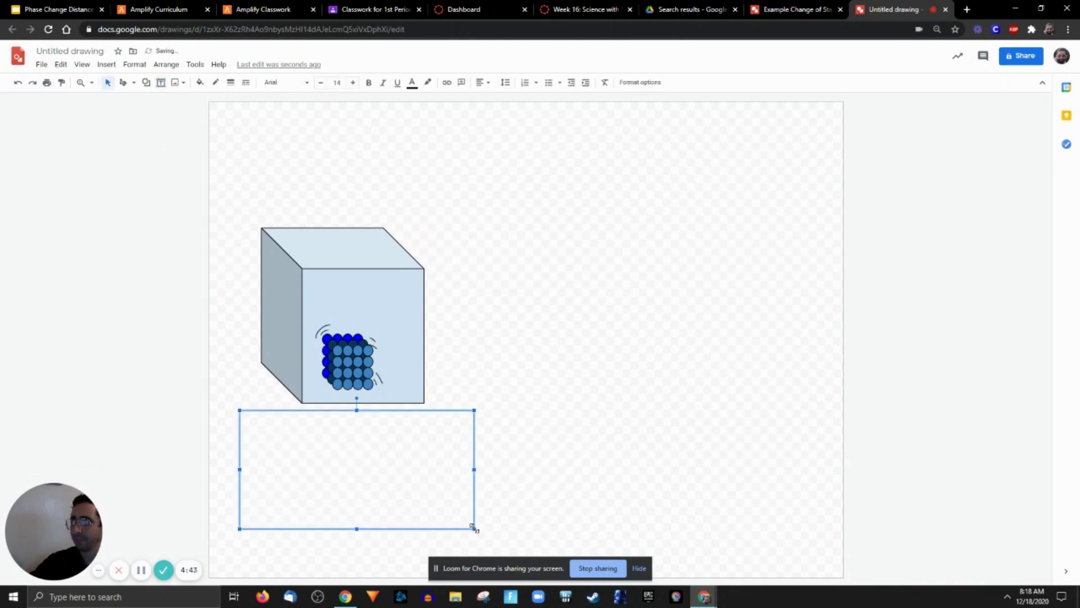
left_click(802, 7)
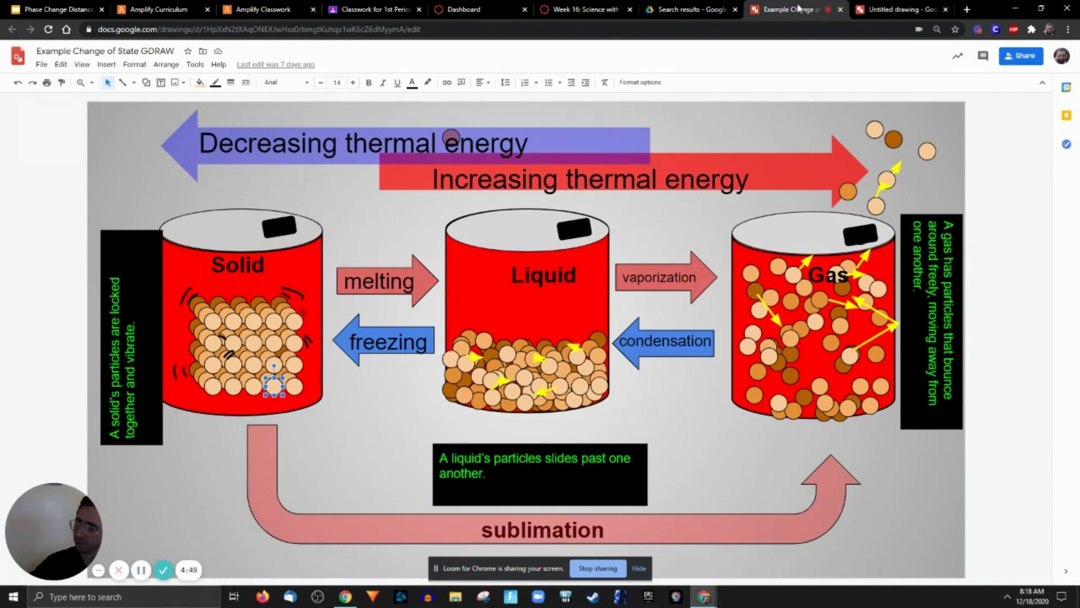
left_click(886, 9)
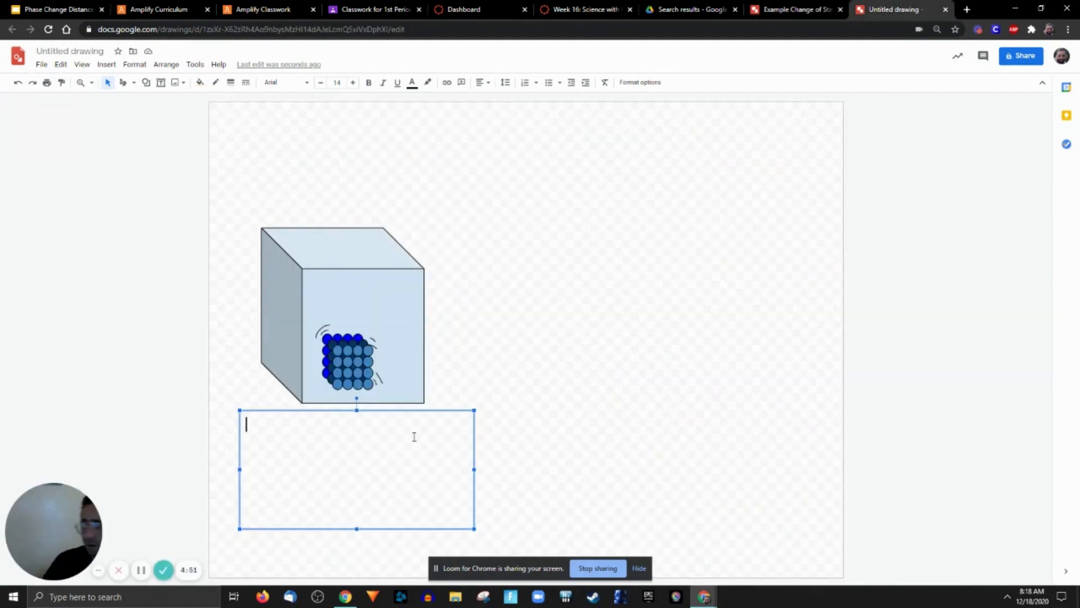
type("A sol")
type("id's ")
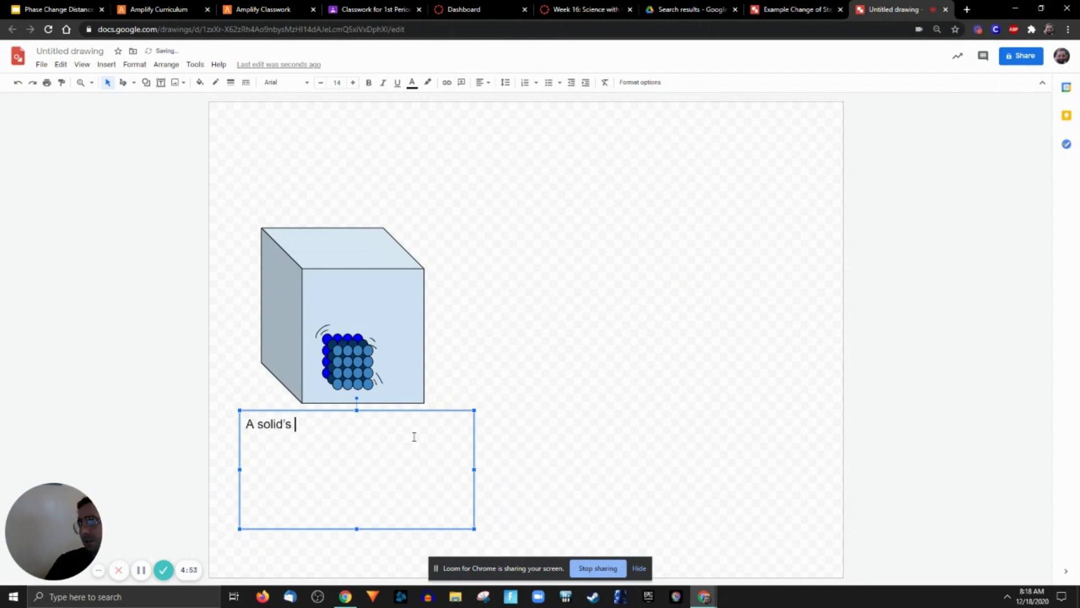
type("particle are locke")
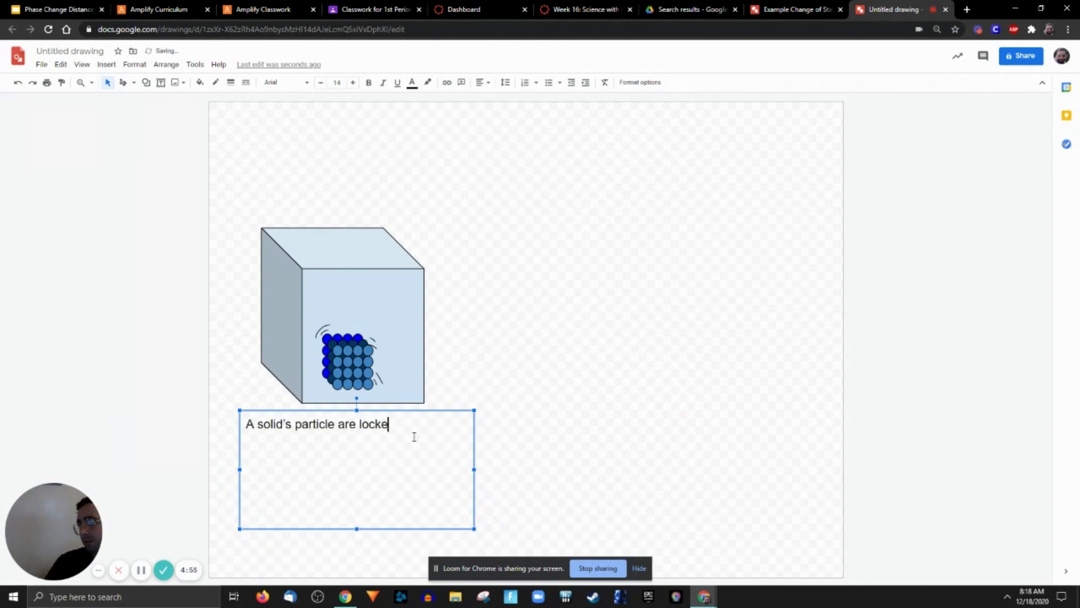
type("d and vibrating.")
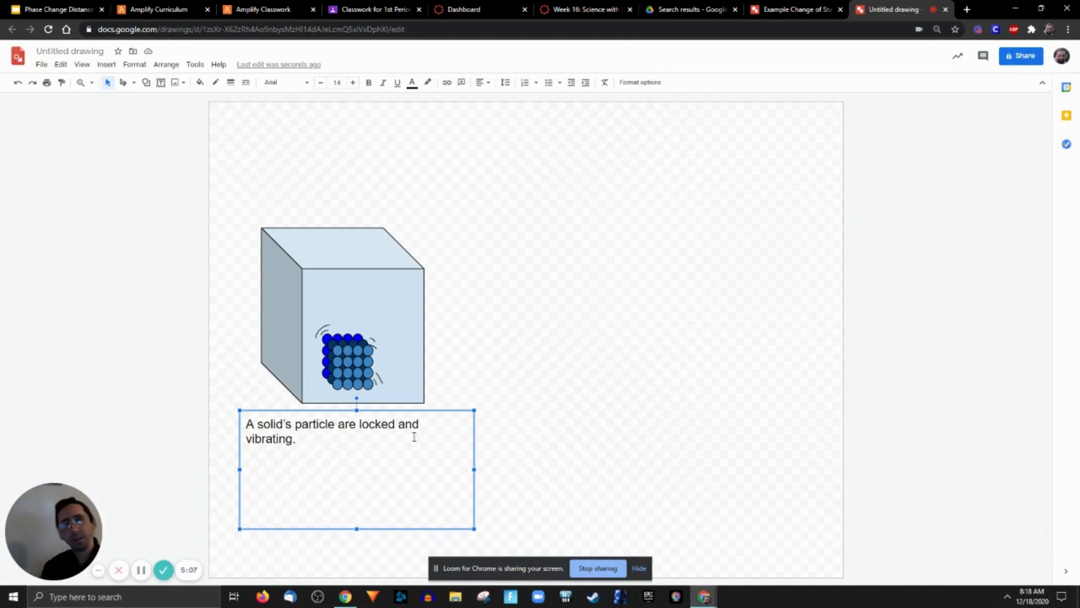
Step: Continue the solid's description with "Solids maintain their shape and do not take the shape of their container."
type("Solids maintain t")
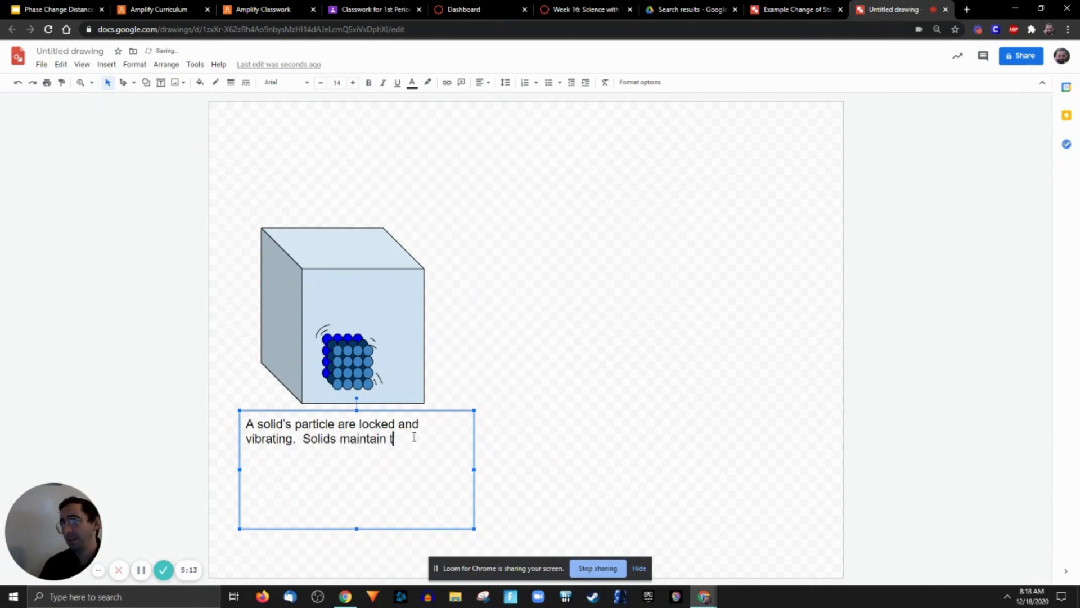
type("heir shape and do not ")
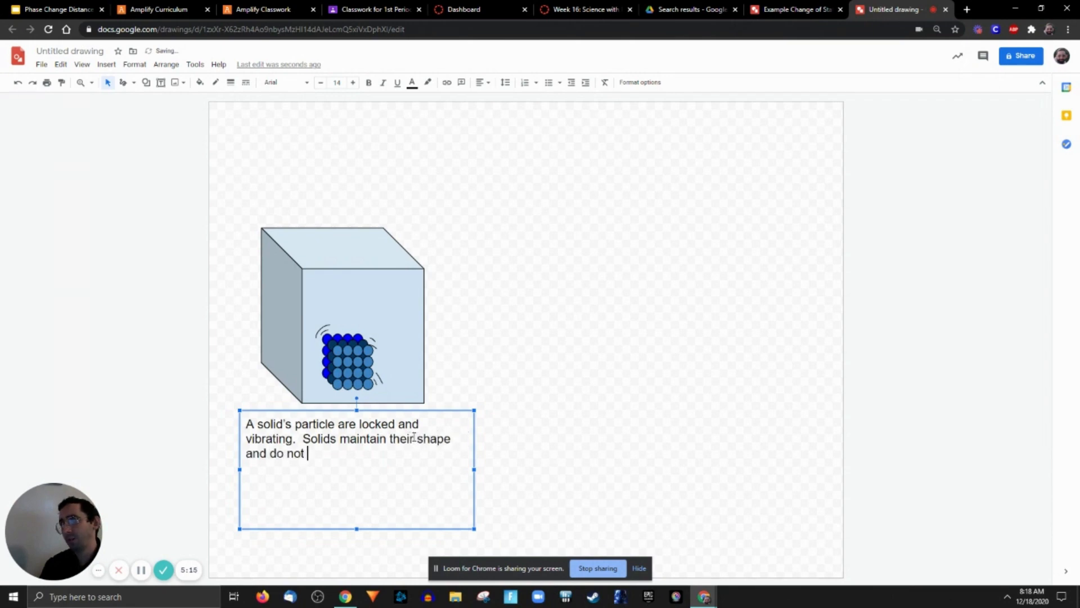
type("take the shape of the")
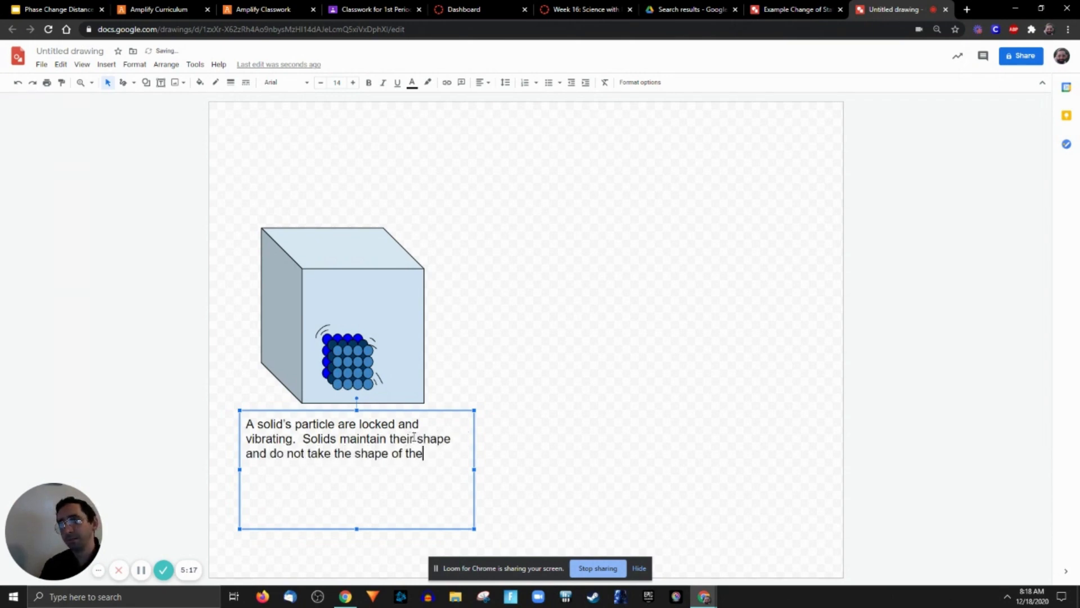
type("ir container.")
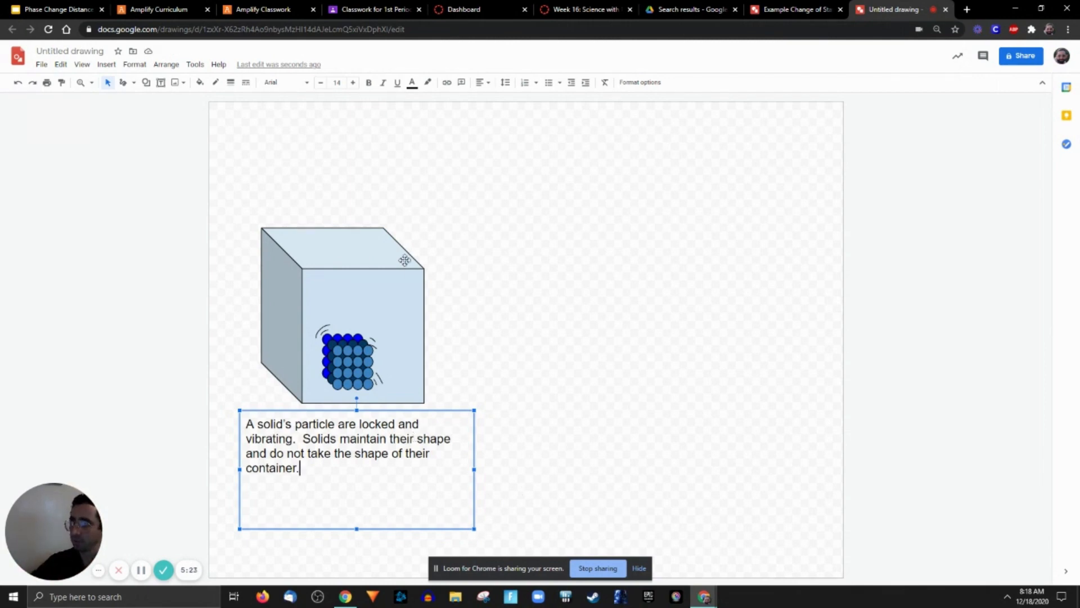
Step: Fill the description text box with light gray and shrink it to fit its text
left_click(200, 82)
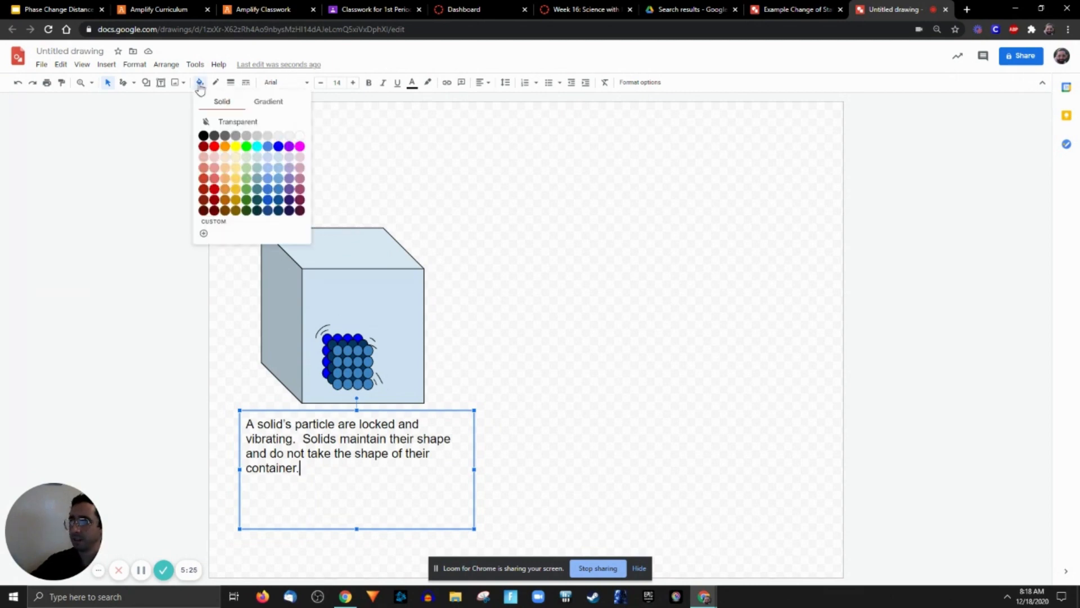
left_click(279, 135)
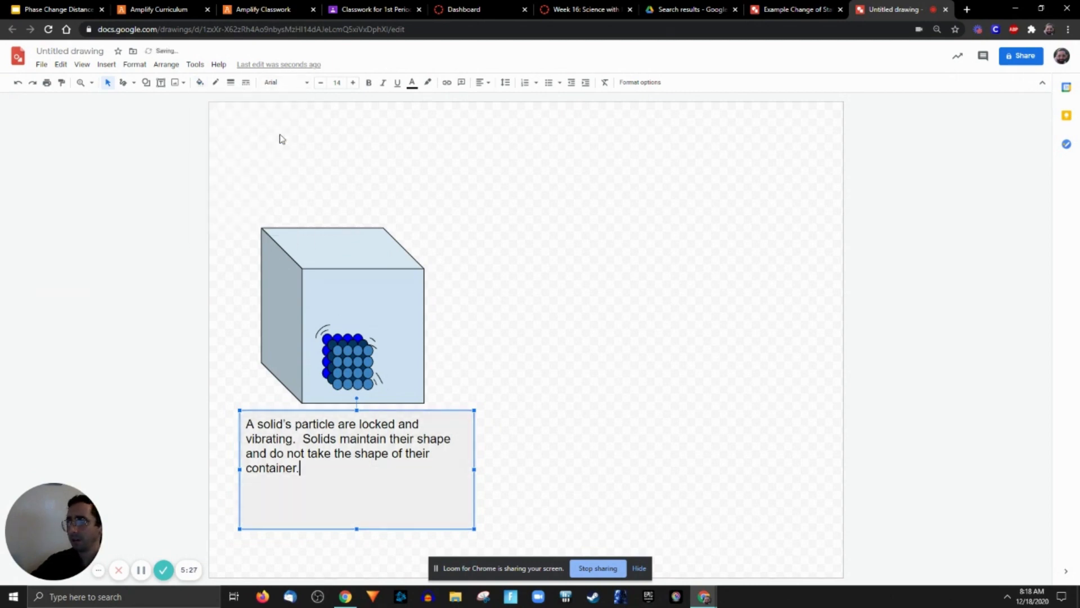
left_click_drag(474, 528, 457, 483)
left_click(497, 472)
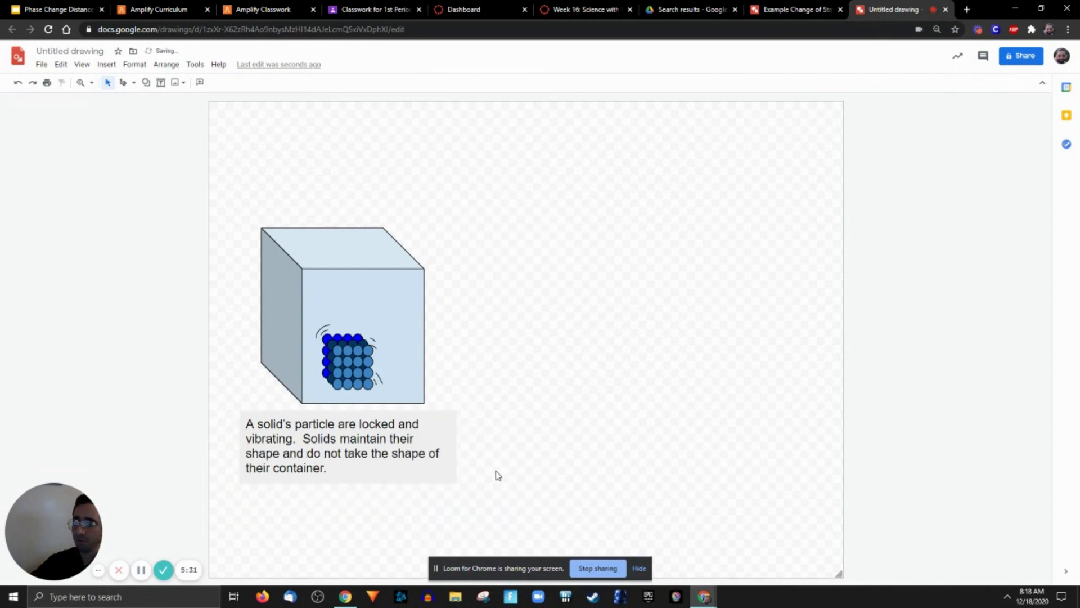
Step: Widen the canvas to the right and draw a right-pointing block arrow beside the cube
mouse_move(837, 573)
left_mouse_down()
mouse_move(950, 559)
mouse_move(1026, 573)
left_mouse_up()
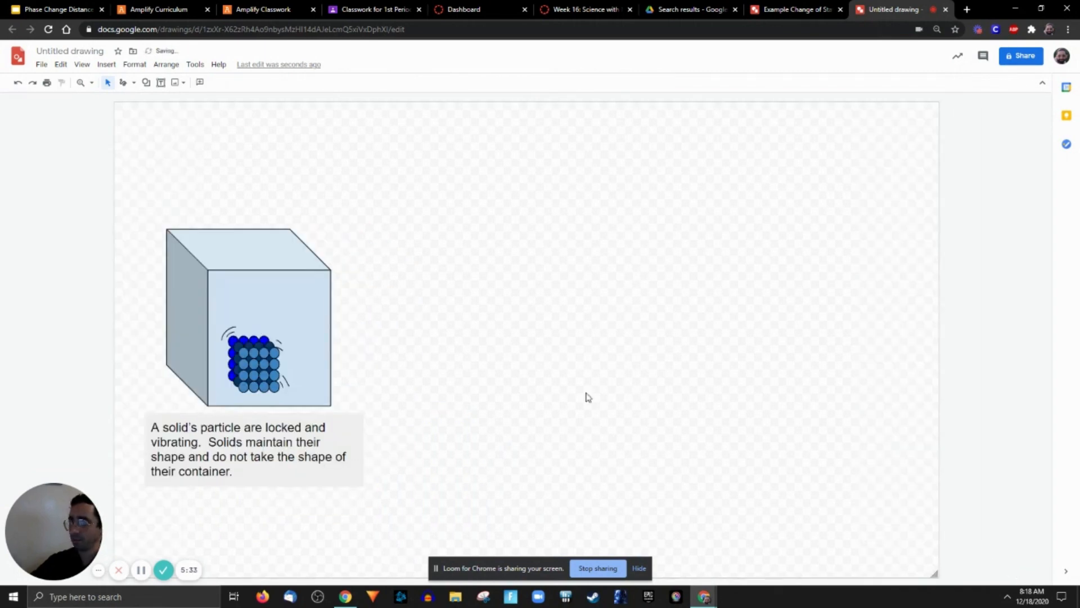
left_click(145, 83)
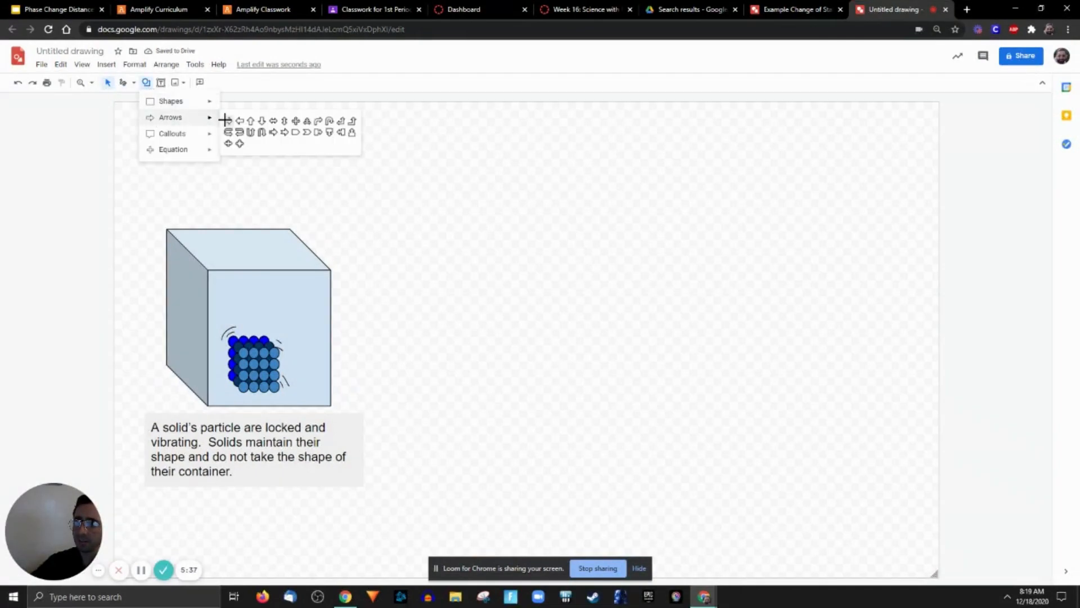
left_click(226, 120)
left_click_drag(356, 340, 470, 389)
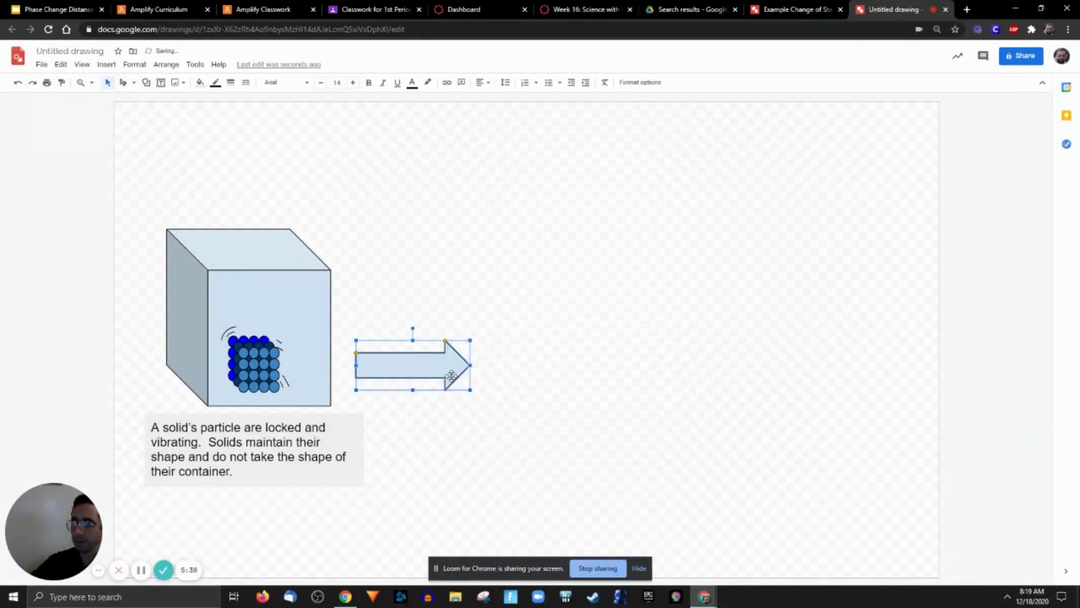
Step: Label the block arrow "melting" and fill it with light red
type("me")
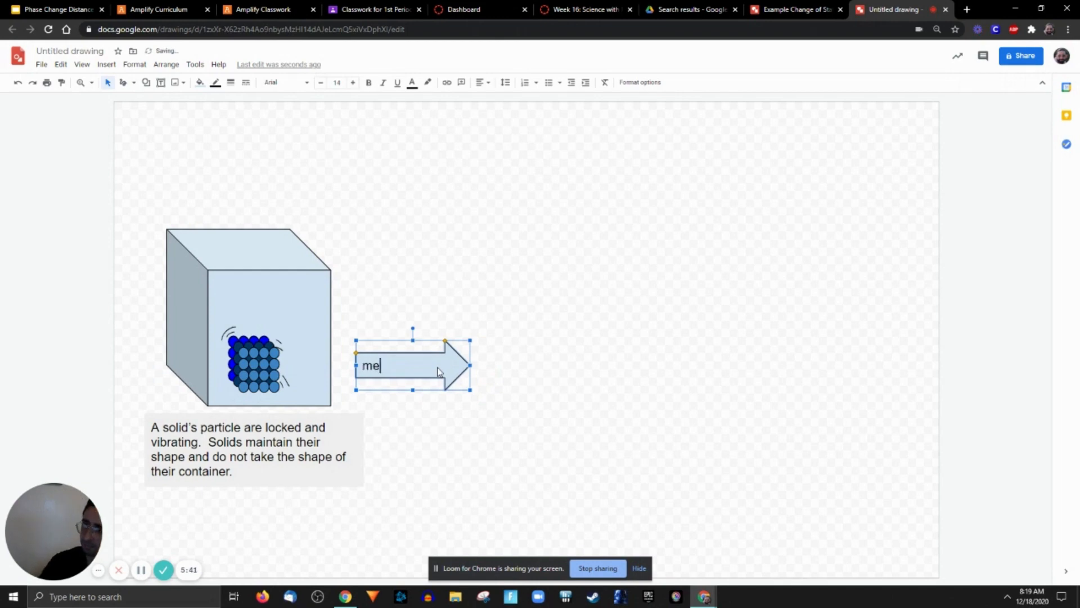
type("lting")
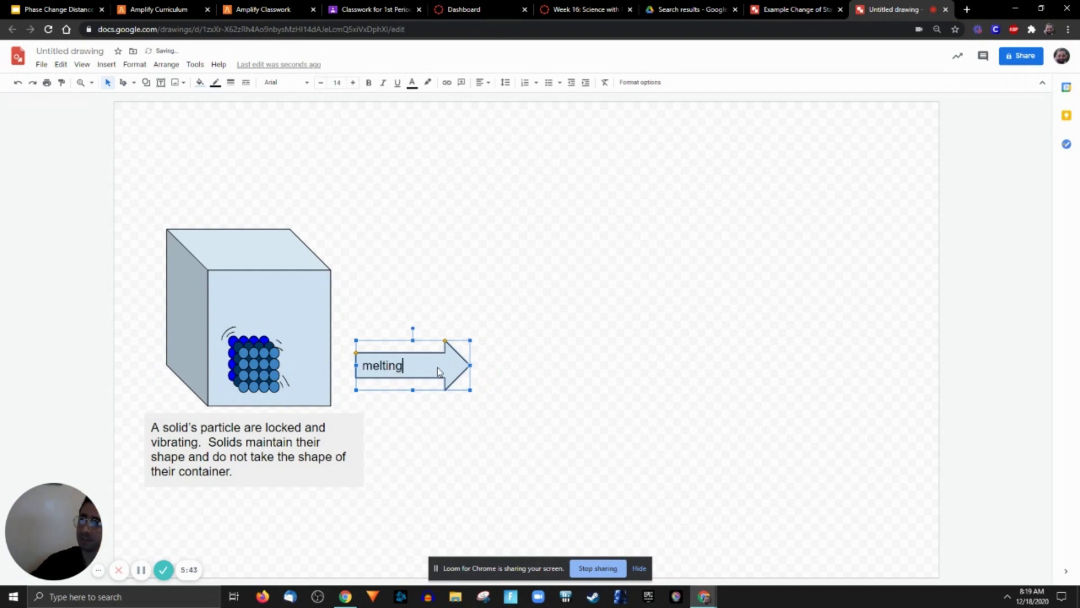
left_click(196, 83)
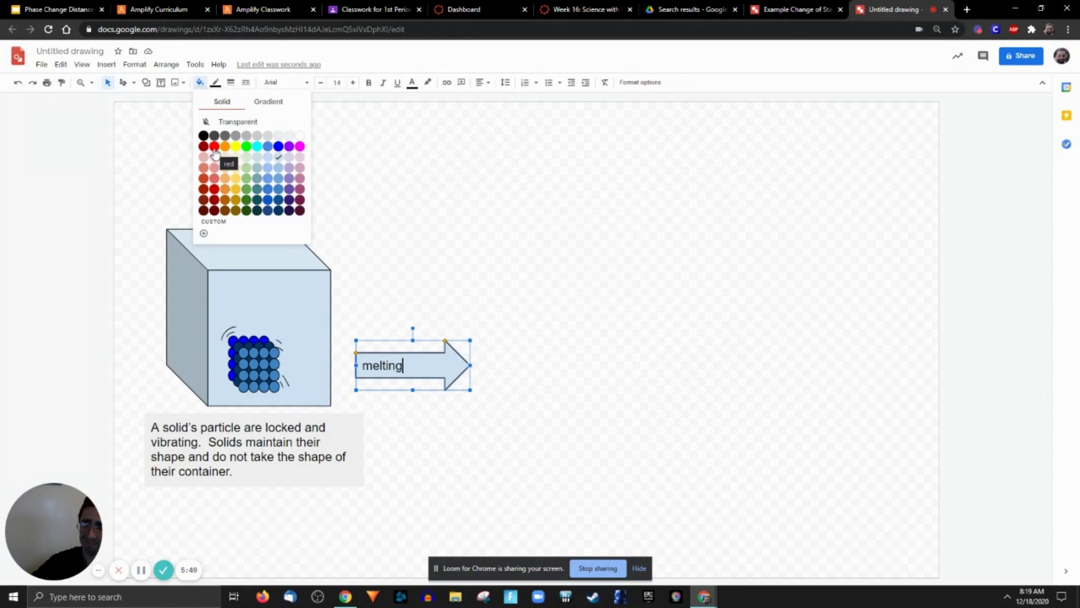
left_click(216, 171)
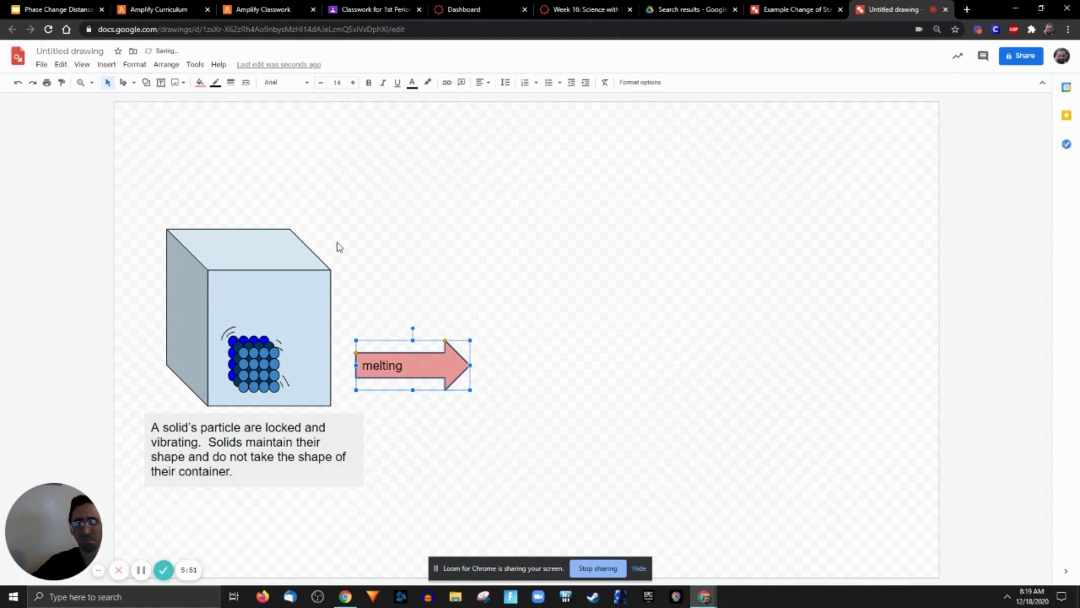
left_click(340, 245)
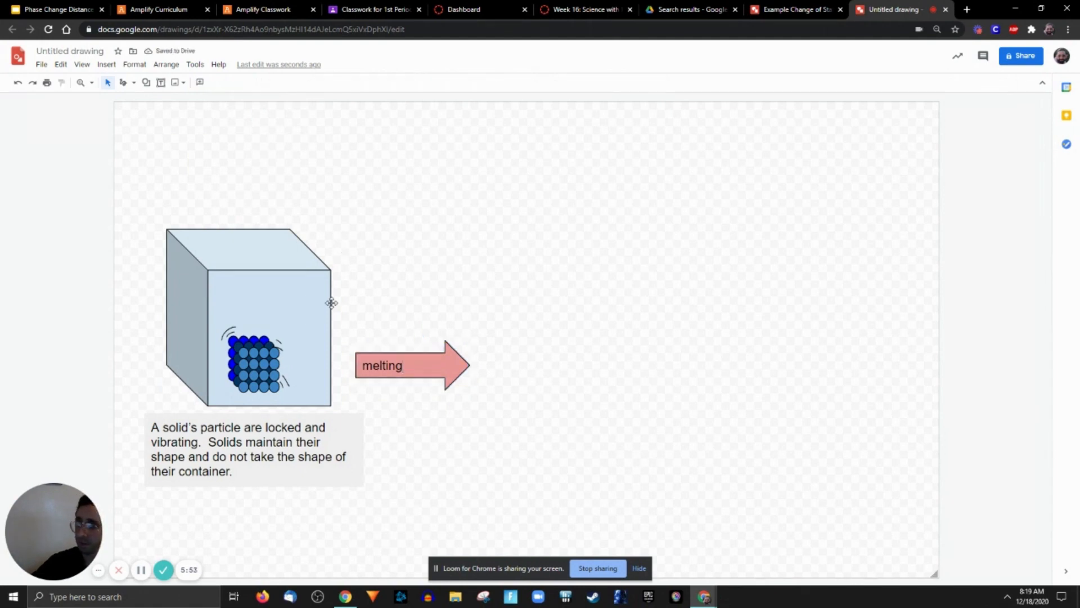
Step: Duplicate the solid's cube with all its molecules and vibration lines, and place the copy just past the melting arrow's tip
left_click(263, 374)
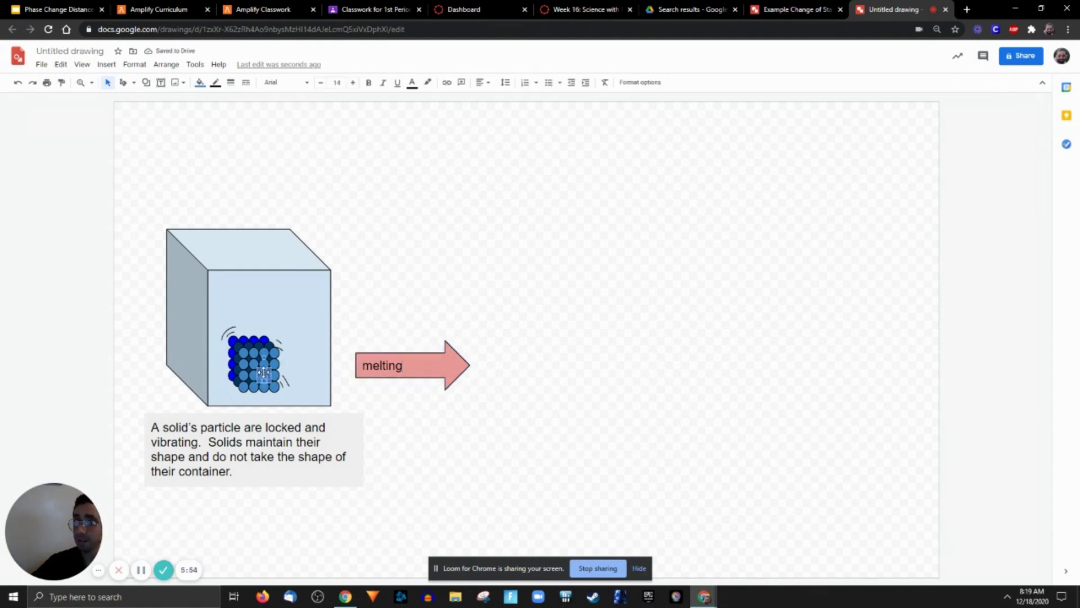
left_click(308, 319)
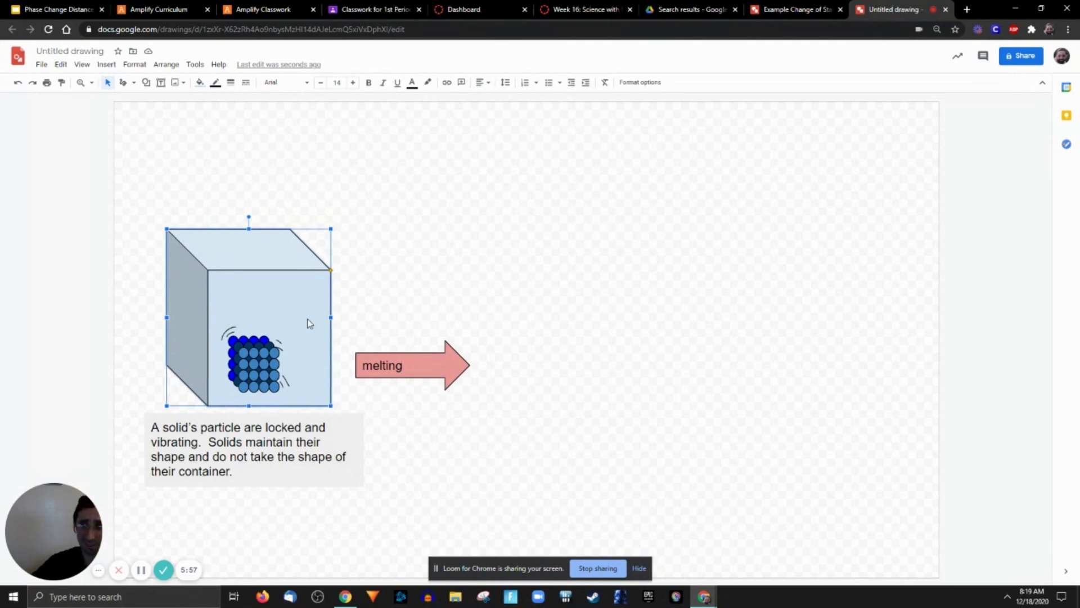
left_click_drag(375, 181, 504, 150)
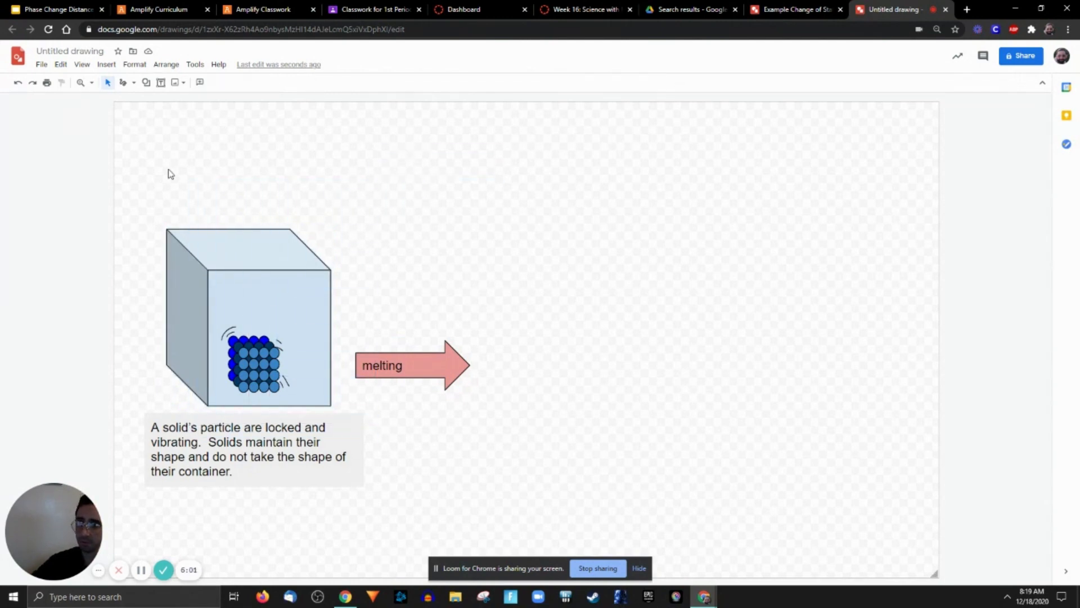
left_click_drag(151, 181, 347, 407)
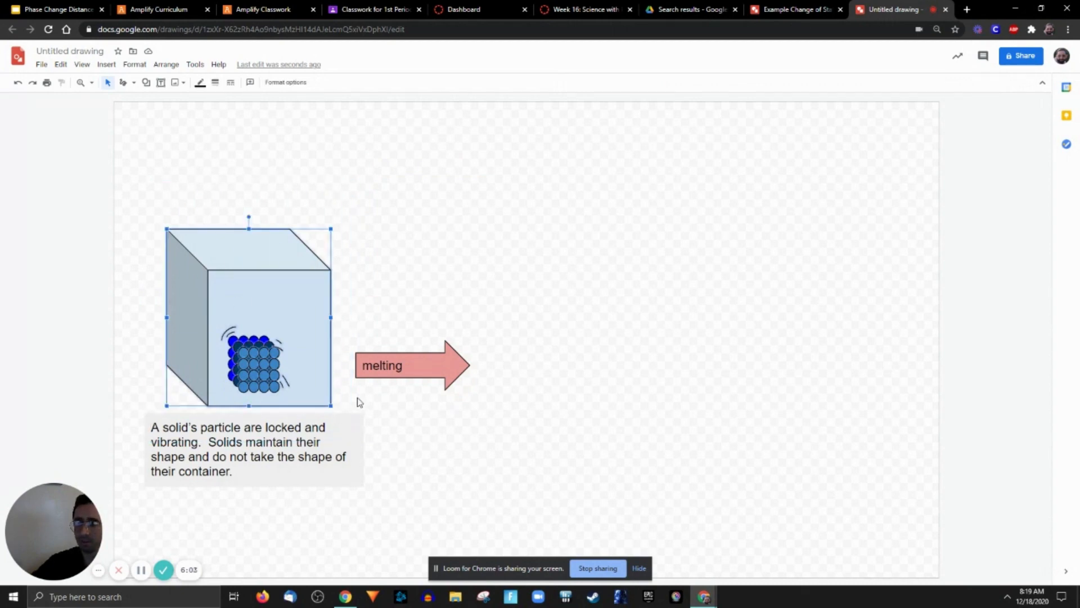
key("ctrl+d")
left_click_drag(259, 310, 572, 306)
left_click(735, 359)
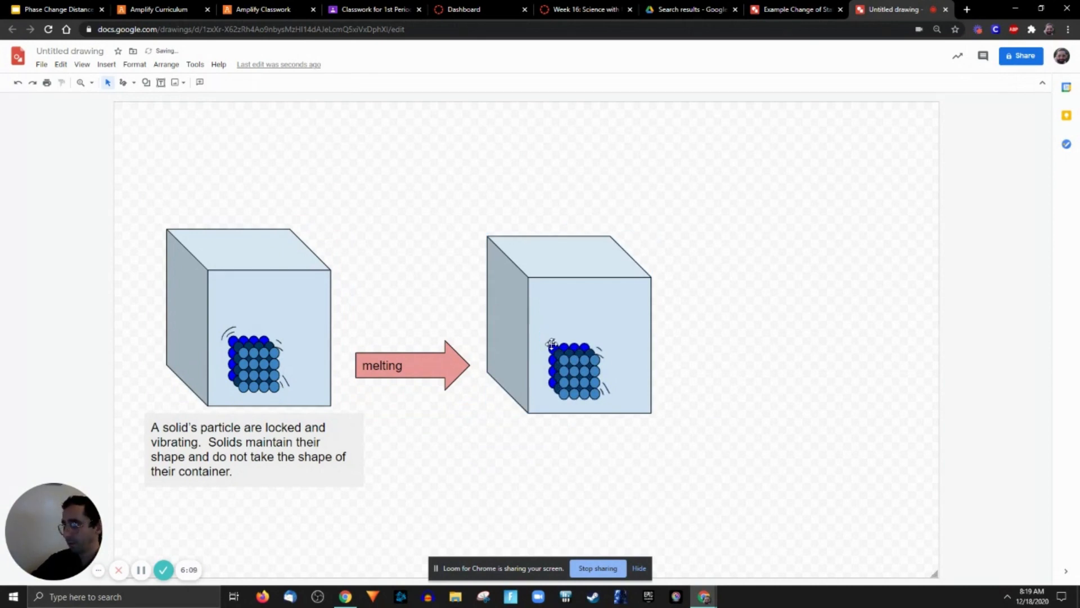
Step: Delete the vibration lines around the molecules in the second cube
left_click(551, 341)
key("Delete")
left_click(600, 348)
key("Delete")
left_click(600, 355)
key("Delete")
left_click(602, 389)
key("Delete")
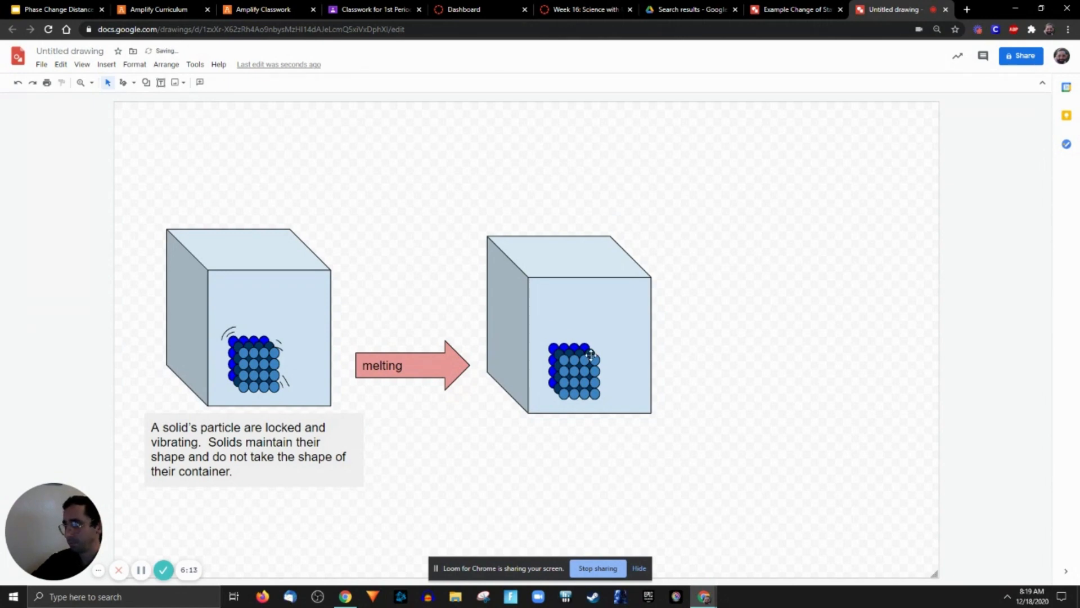
Step: Spread molecules from the stacked block one by one across the floor and lower edges of the second cube
left_click_drag(593, 359, 549, 399)
left_click_drag(558, 352, 511, 388)
left_click_drag(565, 348, 565, 403)
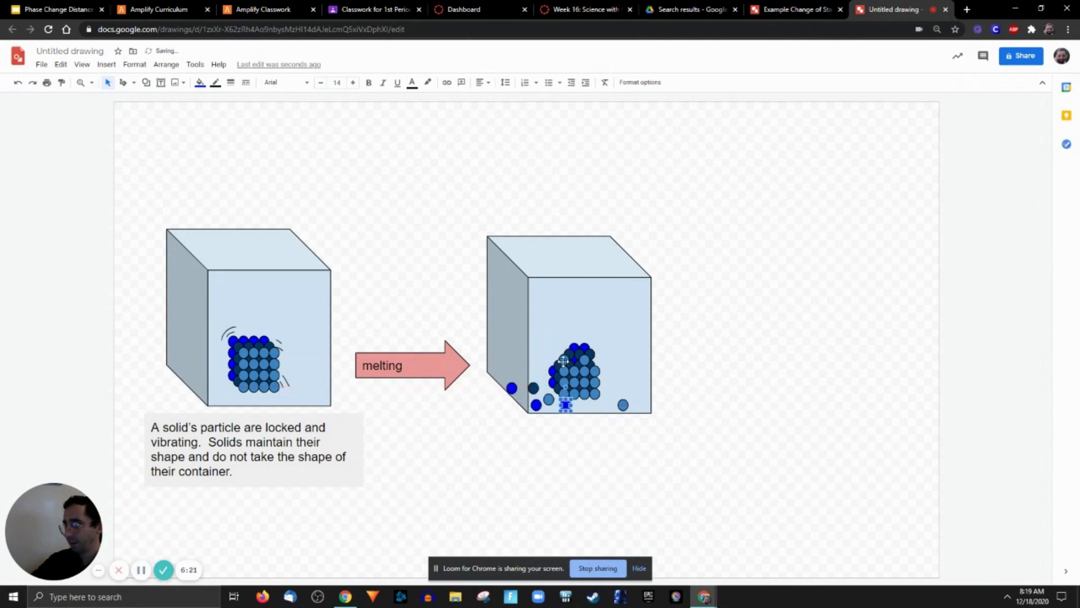
left_click_drag(579, 353, 598, 406)
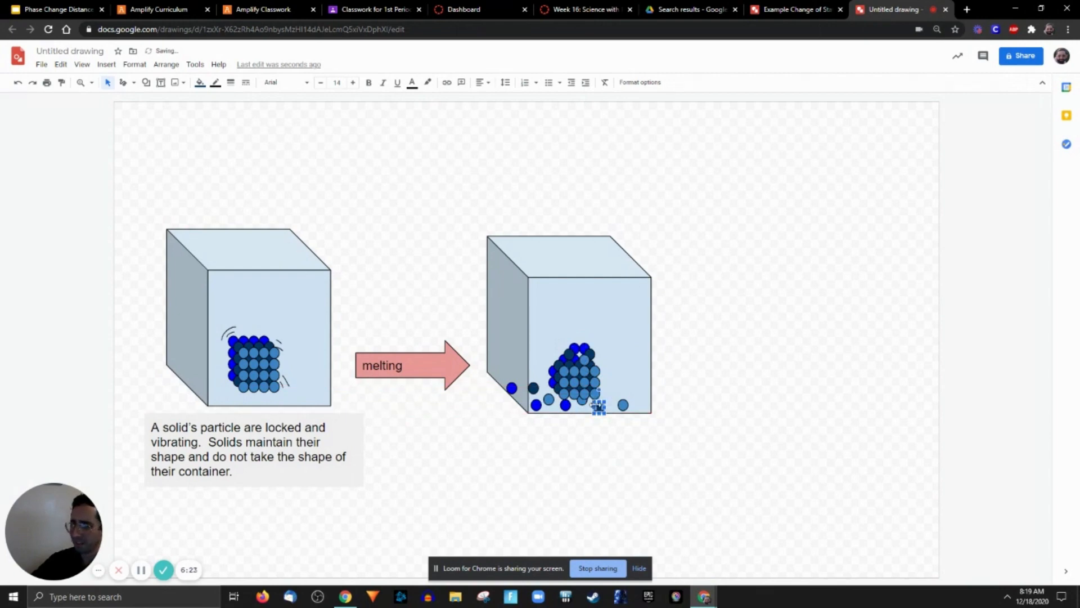
left_click_drag(591, 363, 503, 375)
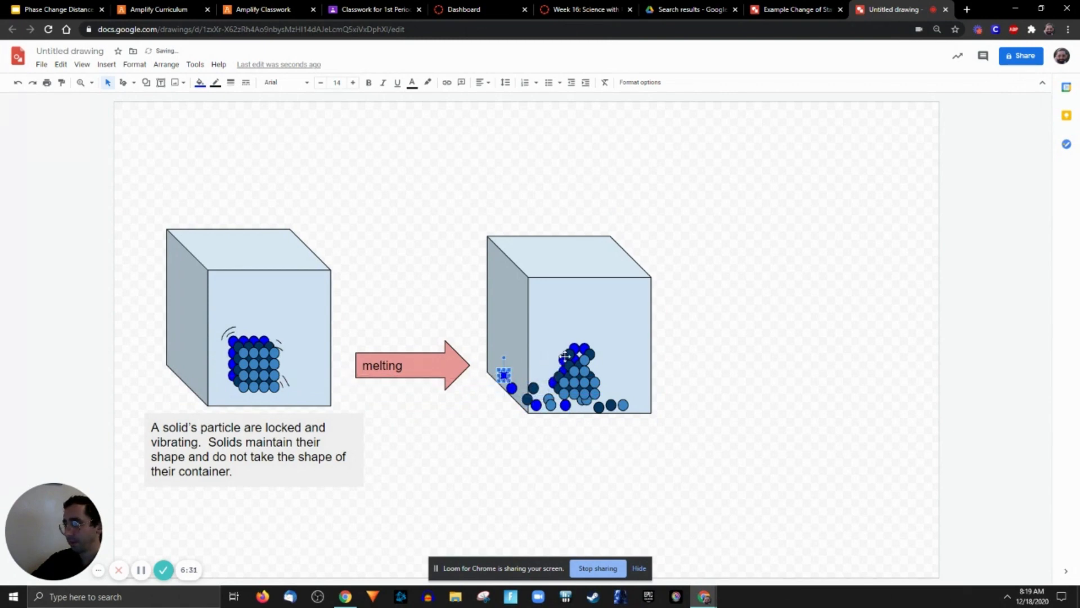
left_click_drag(567, 355, 500, 364)
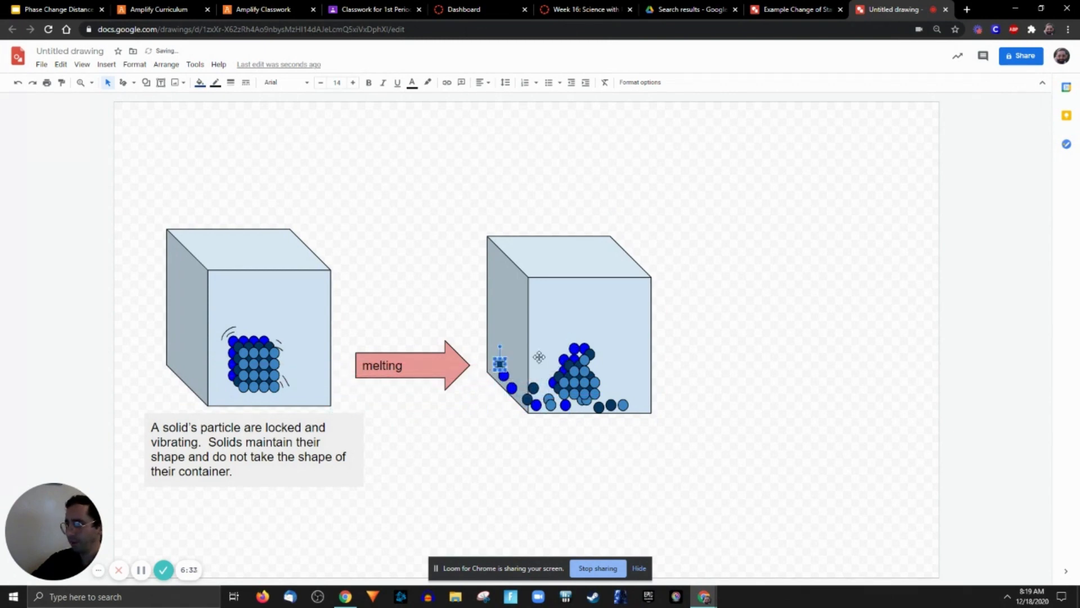
left_click_drag(565, 356, 615, 380)
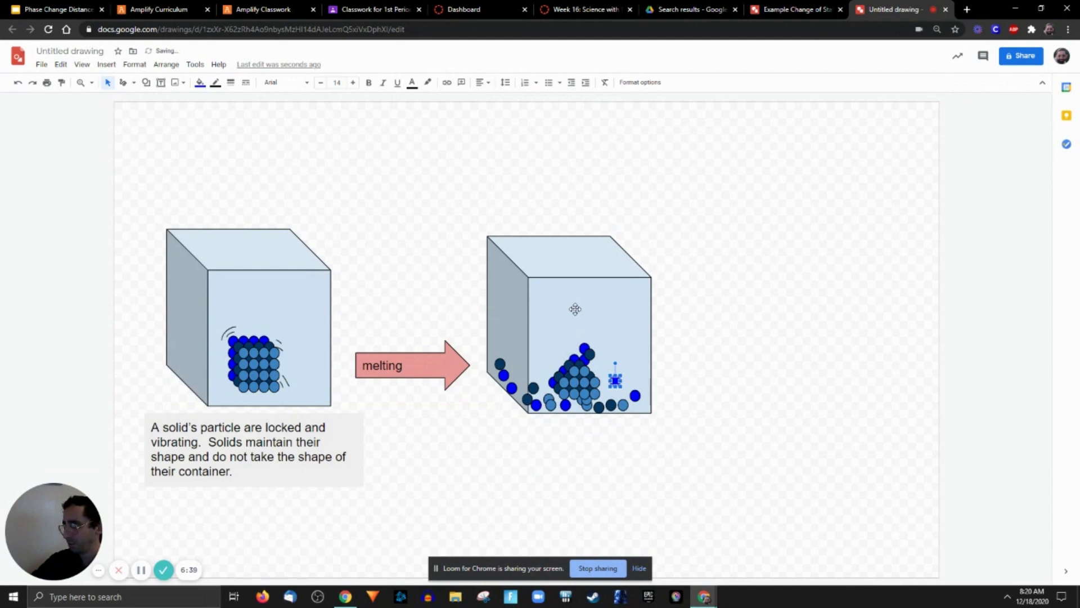
Step: Move the second cube aside to flatten the remaining stacked molecules into a low pile, and return the cube behind them
left_click_drag(575, 309, 788, 226)
left_click_drag(614, 315, 558, 366)
left_click_drag(575, 360, 532, 387)
left_click(569, 351)
left_click_drag(579, 373, 541, 401)
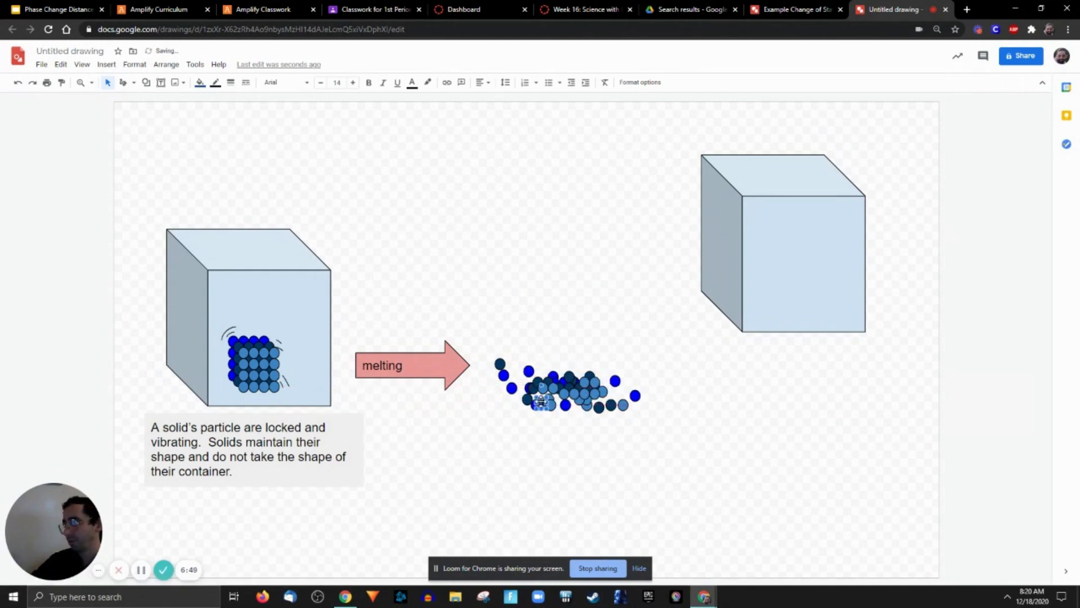
left_click_drag(731, 252, 559, 314)
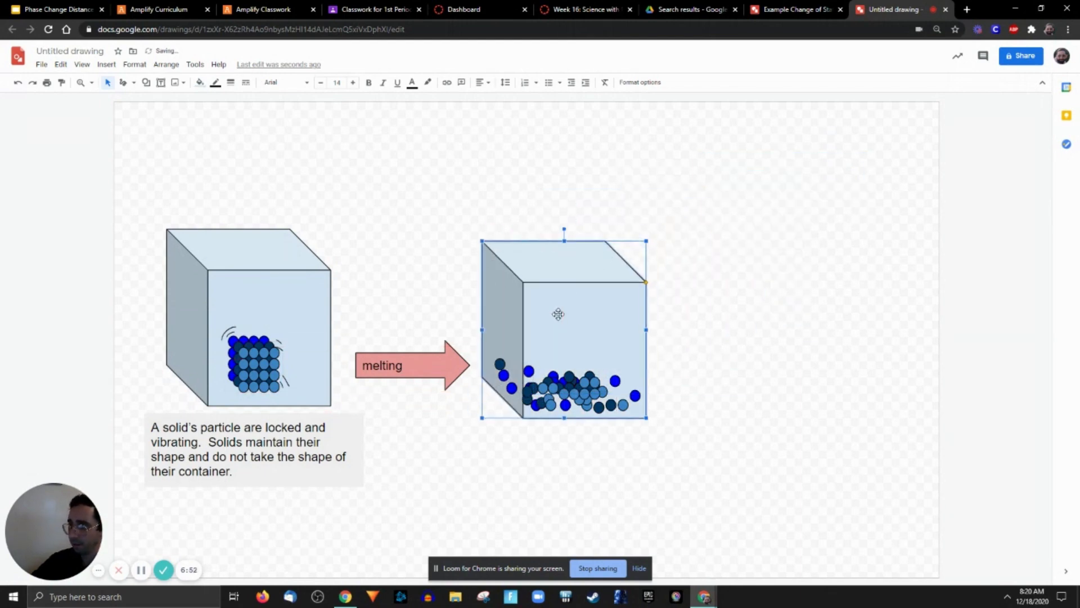
left_click(493, 452)
left_click(161, 83)
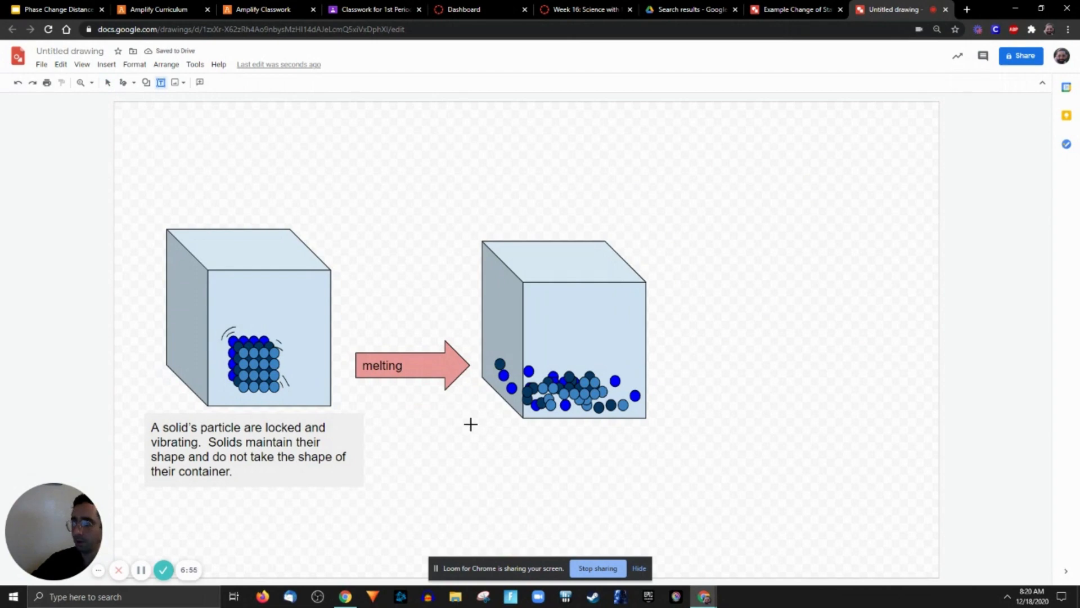
left_click_drag(470, 424, 670, 474)
Step: Move the second cube up off the molecules and shift one bright blue molecule slightly lower at the pile's edge
left_click(605, 347)
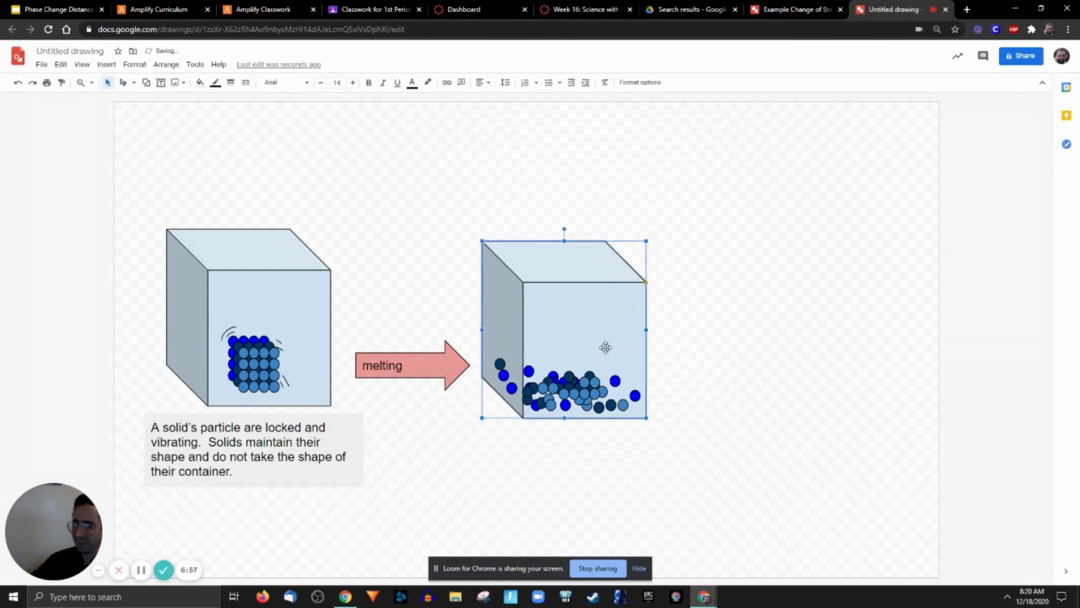
left_click_drag(606, 347, 635, 251)
mouse_move(529, 371)
left_mouse_down()
mouse_move(521, 379)
mouse_move(553, 377)
mouse_move(541, 395)
mouse_move(559, 400)
mouse_move(520, 383)
left_mouse_up()
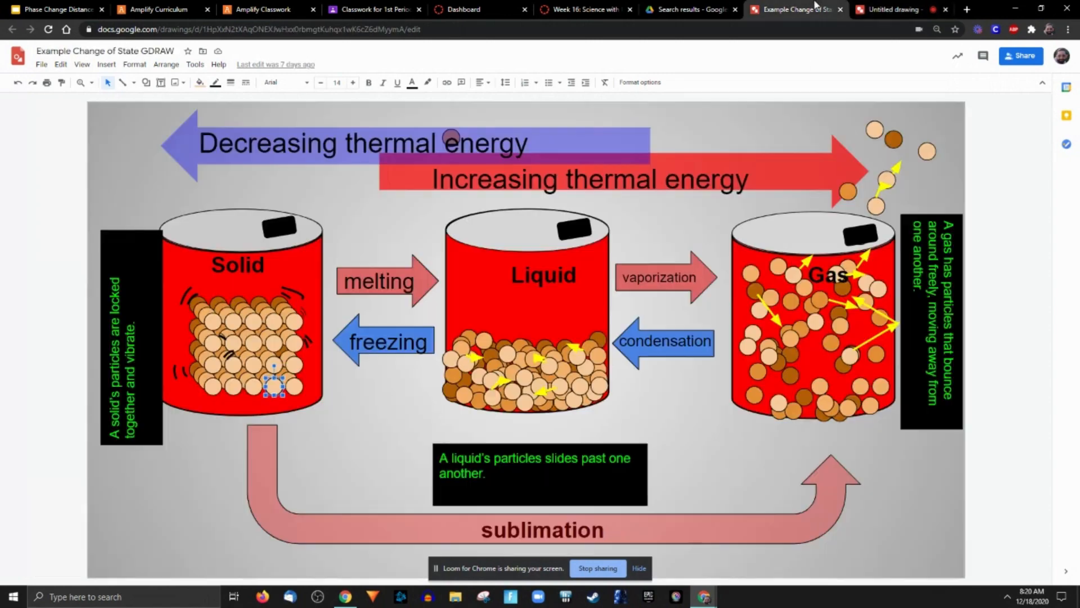
Step: Switch to the Example Change of State GDRAW drawing and view its October 15, 2019, 2:04 PM version in the version history
left_click(792, 9)
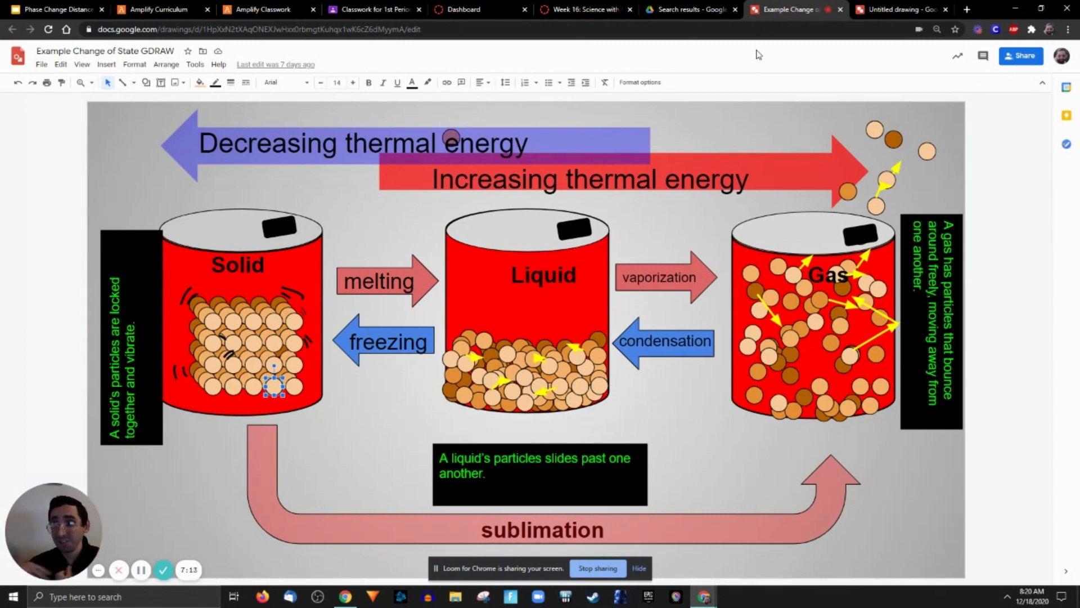
left_click(499, 467)
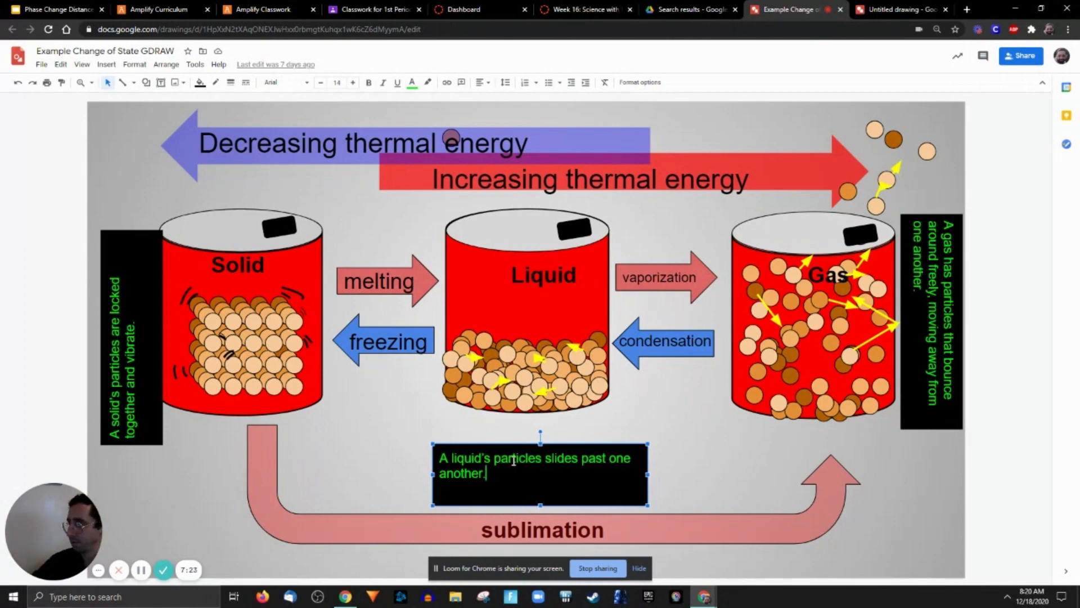
left_click(23, 248)
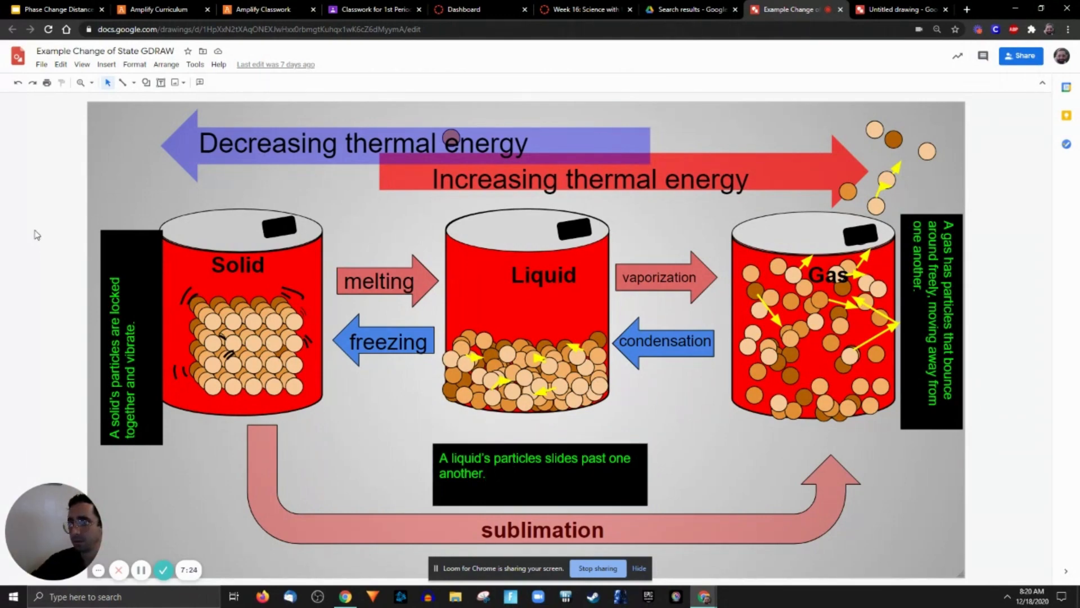
left_click(248, 65)
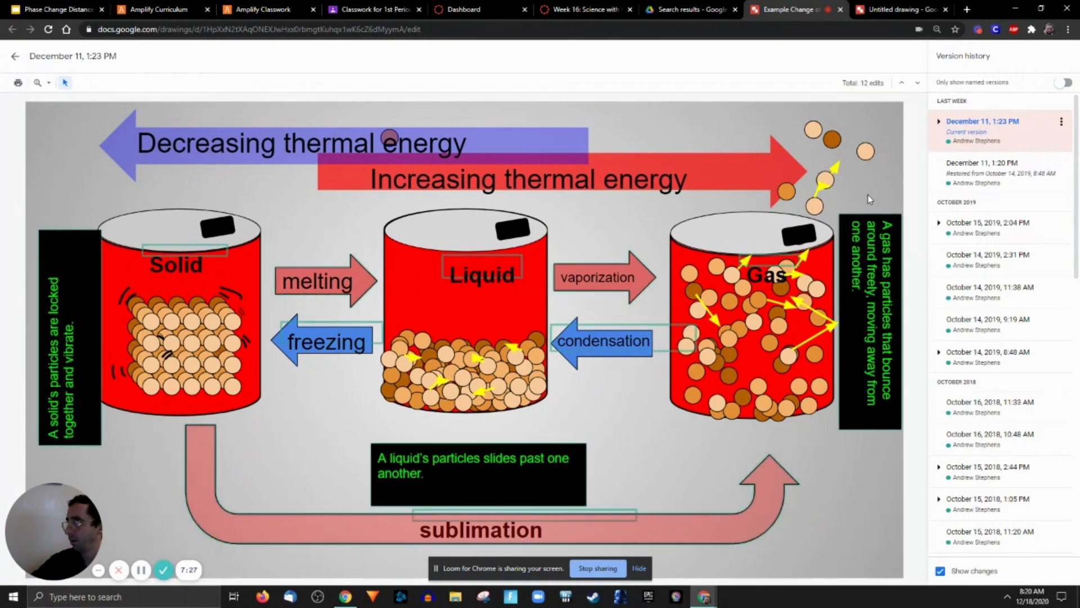
left_click(1038, 218)
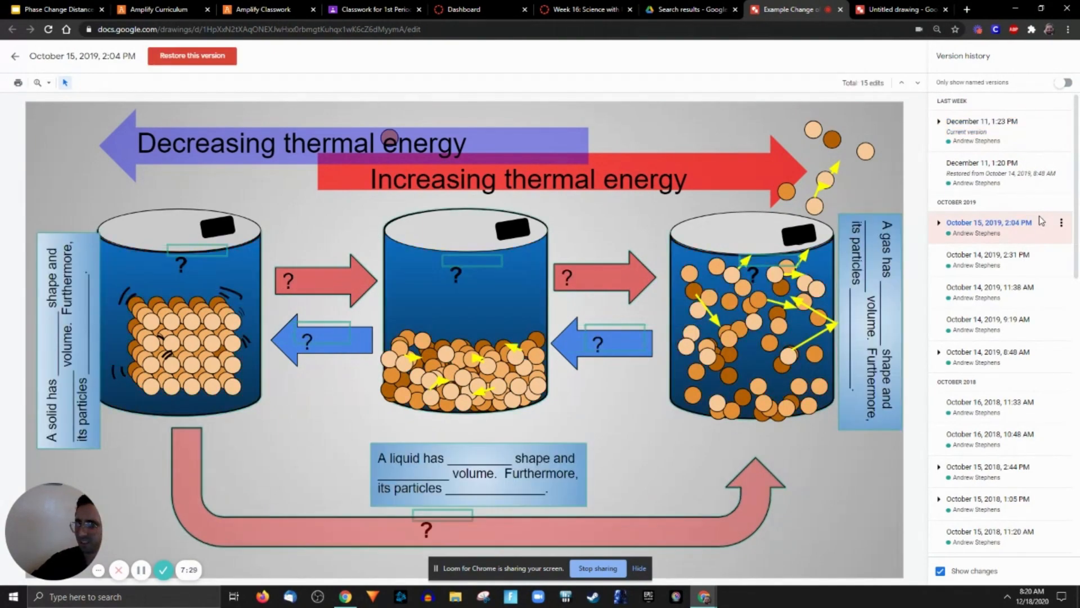